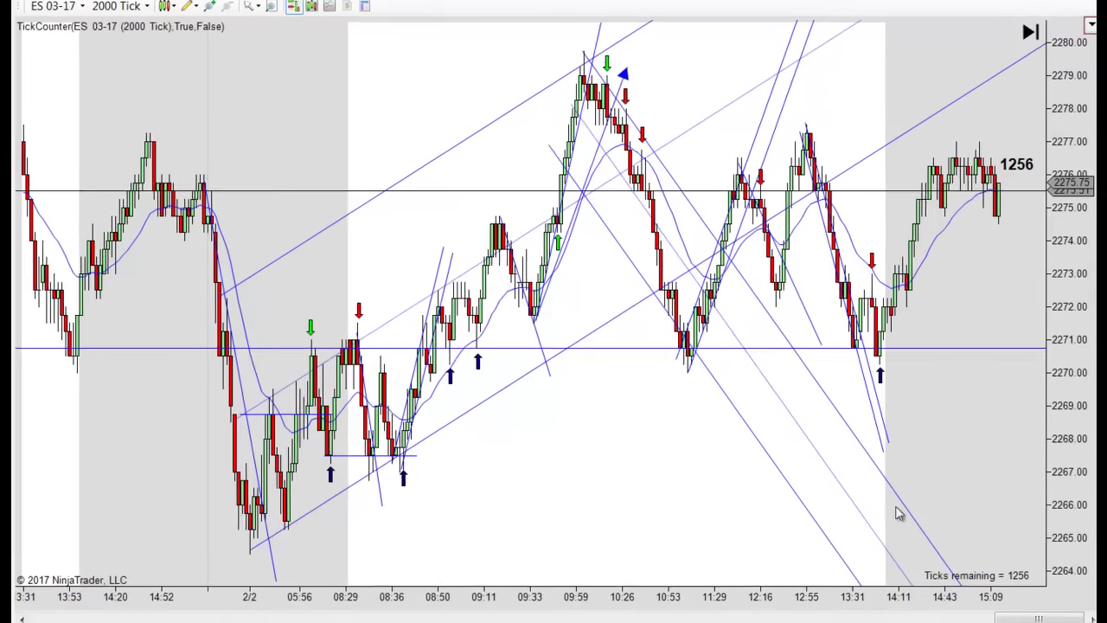
Step: Pan the chart back through older sessions of price history
drag(74, 452, 1077, 428)
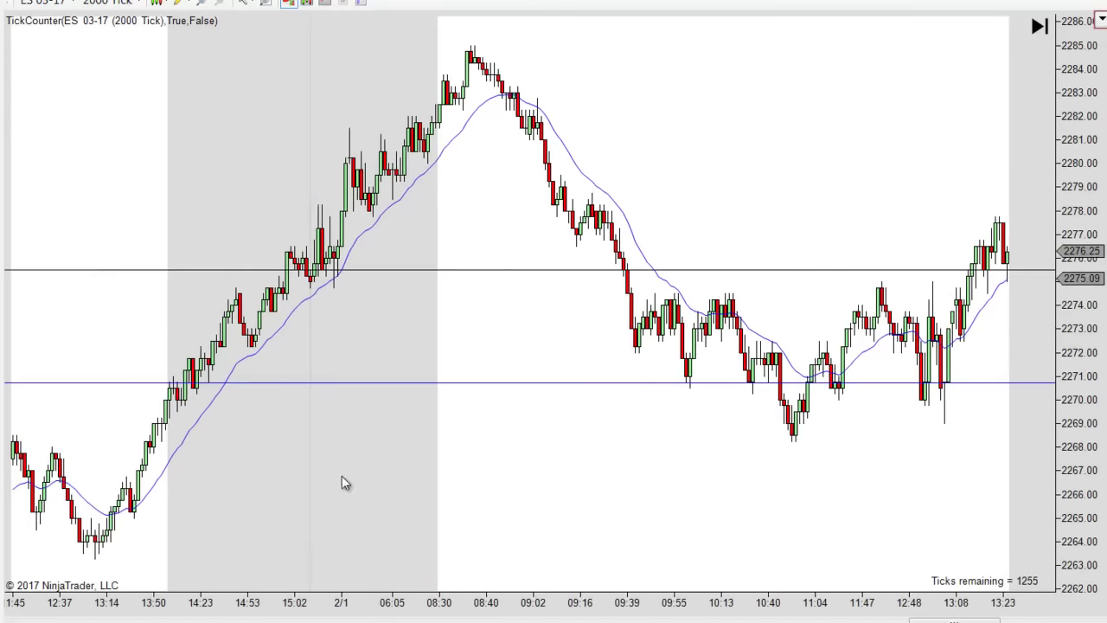
drag(363, 474, 1073, 456)
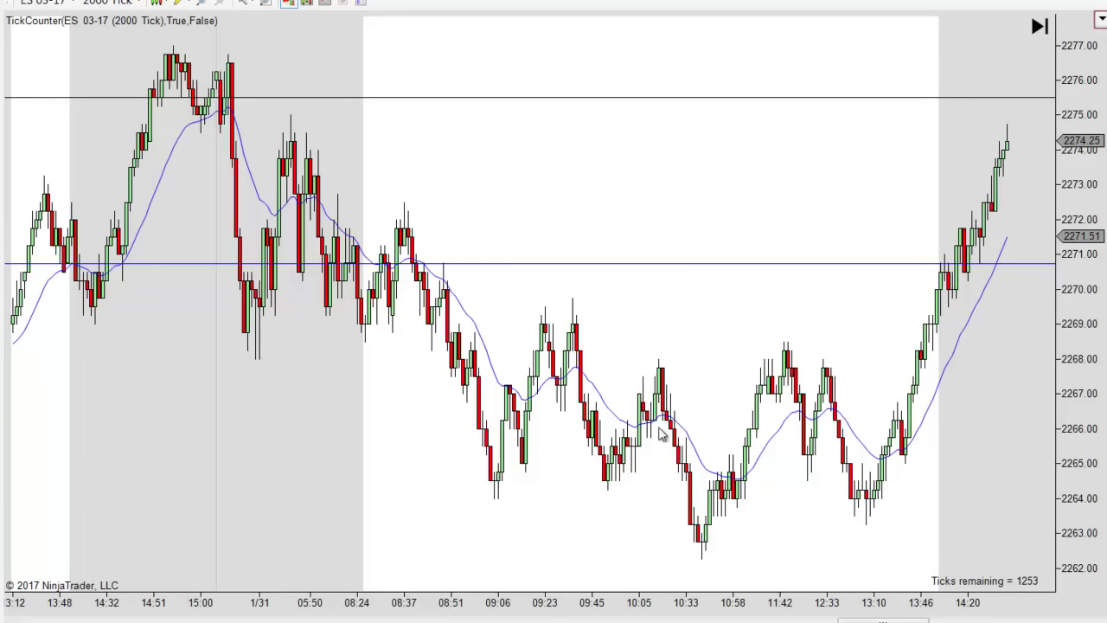
drag(423, 465, 1033, 395)
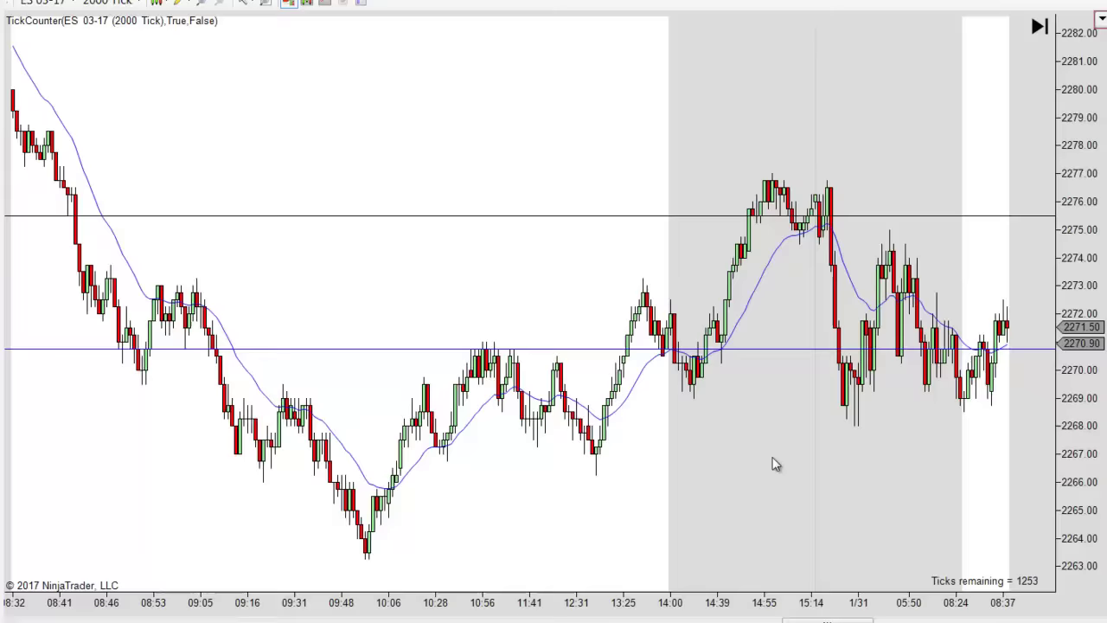
scroll(649, 499, down, 10)
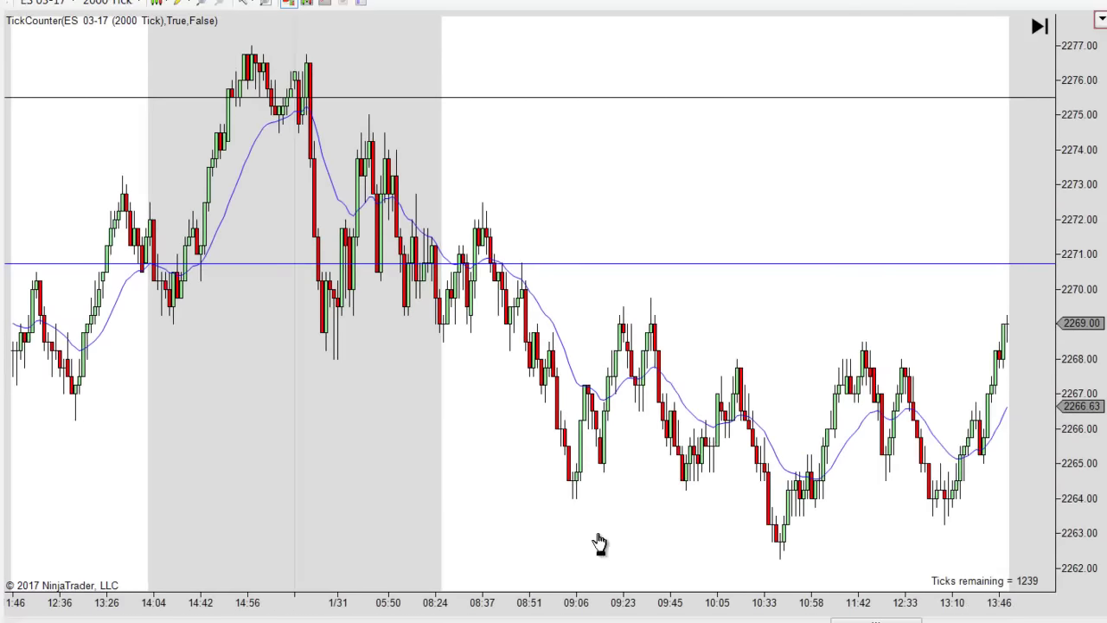
Step: Return to the newest annotated bars and delete the blue arrow line at the 10:26 peak near 2279
drag(637, 531, 368, 528)
drag(908, 459, 585, 510)
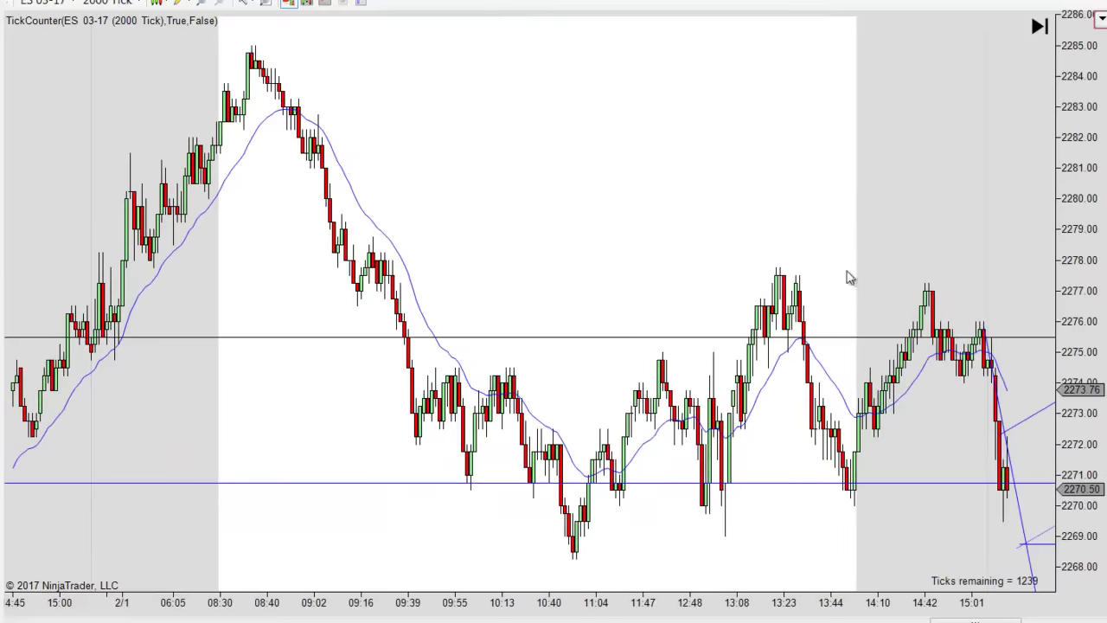
drag(900, 199, 193, 165)
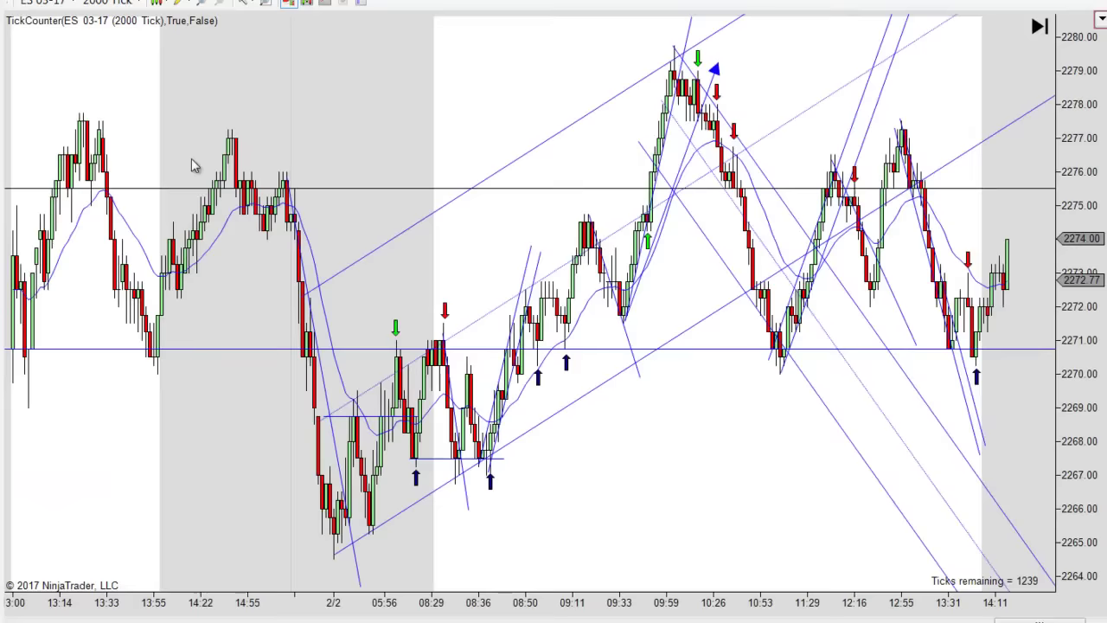
drag(675, 497, 625, 492)
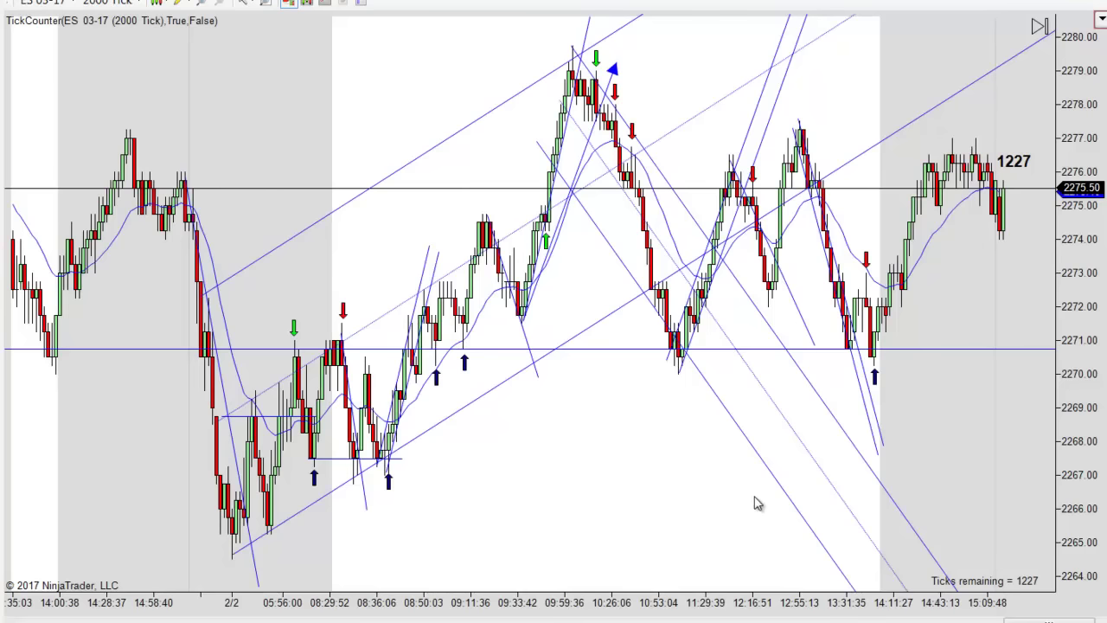
scroll(757, 504, up, 1)
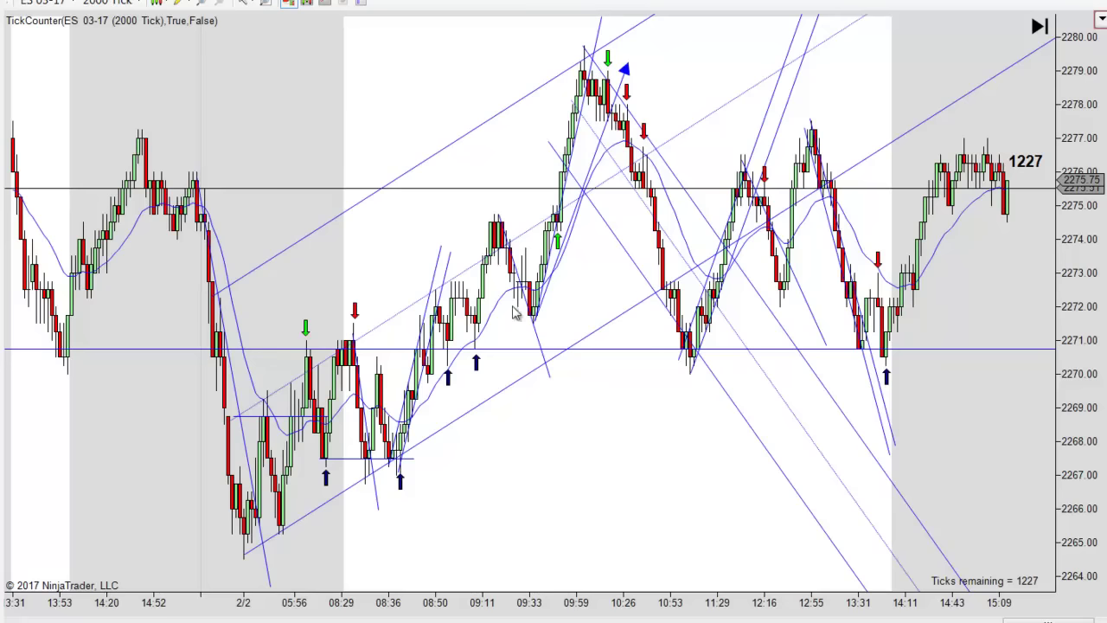
mouse_move(595, 160)
mouse_down()
mouse_move(536, 203)
mouse_move(514, 259)
mouse_move(458, 316)
mouse_move(565, 221)
mouse_move(591, 173)
mouse_up()
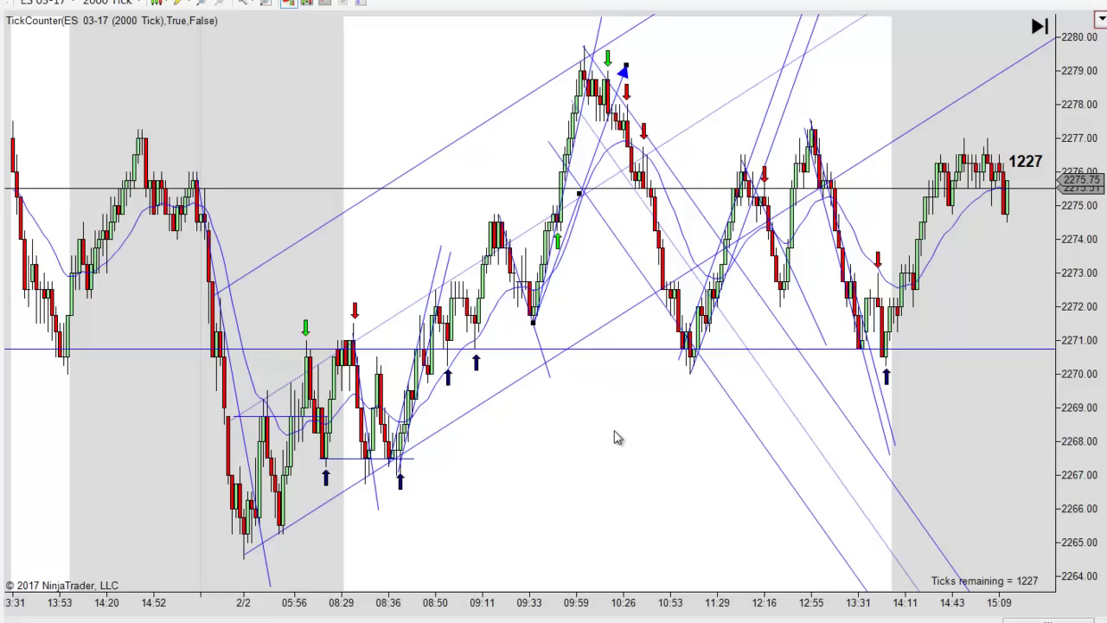
key(Delete)
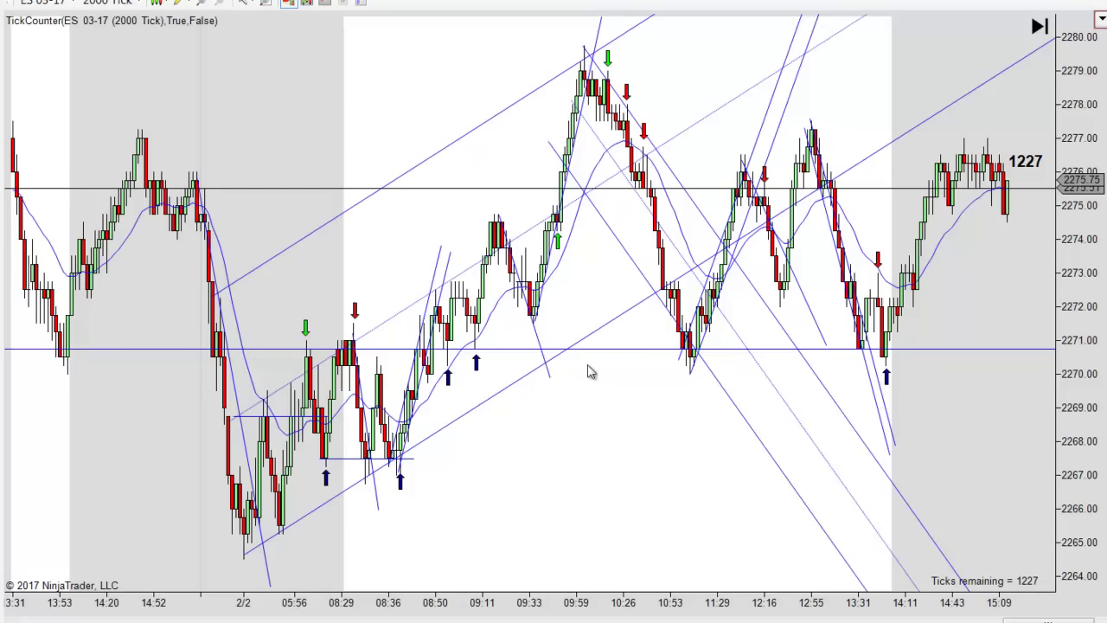
drag(606, 497, 591, 493)
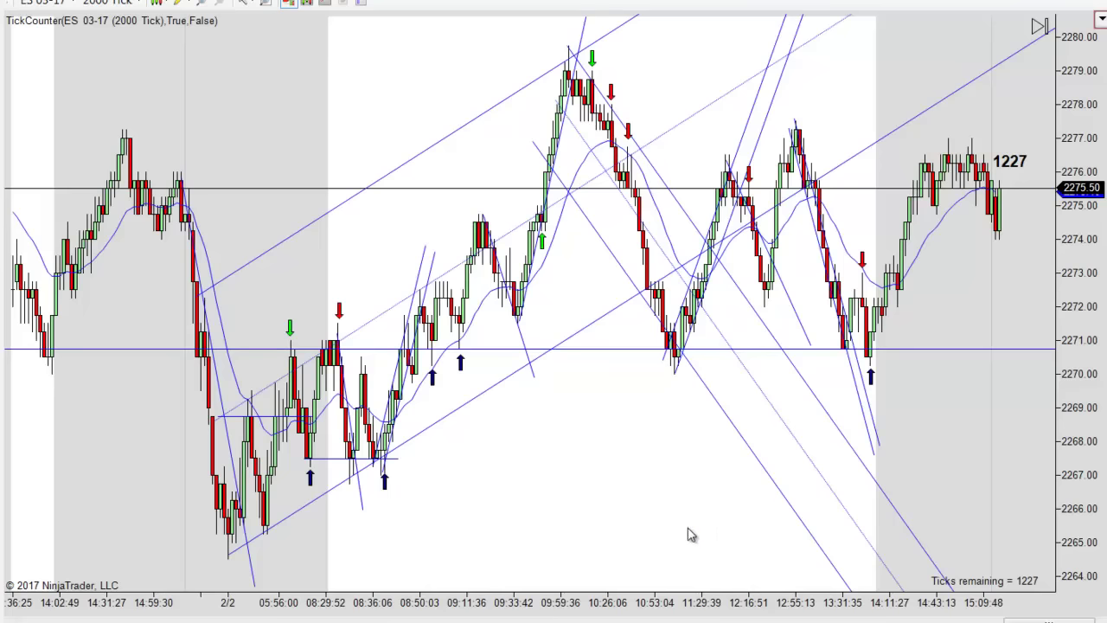
scroll(705, 530, up, 3)
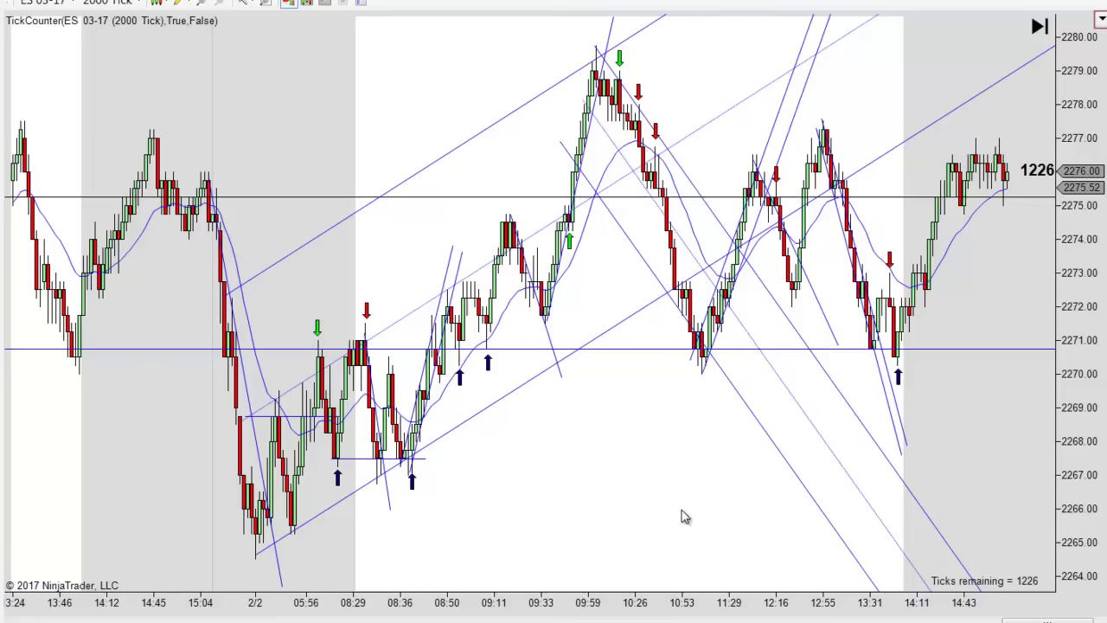
drag(667, 512, 692, 512)
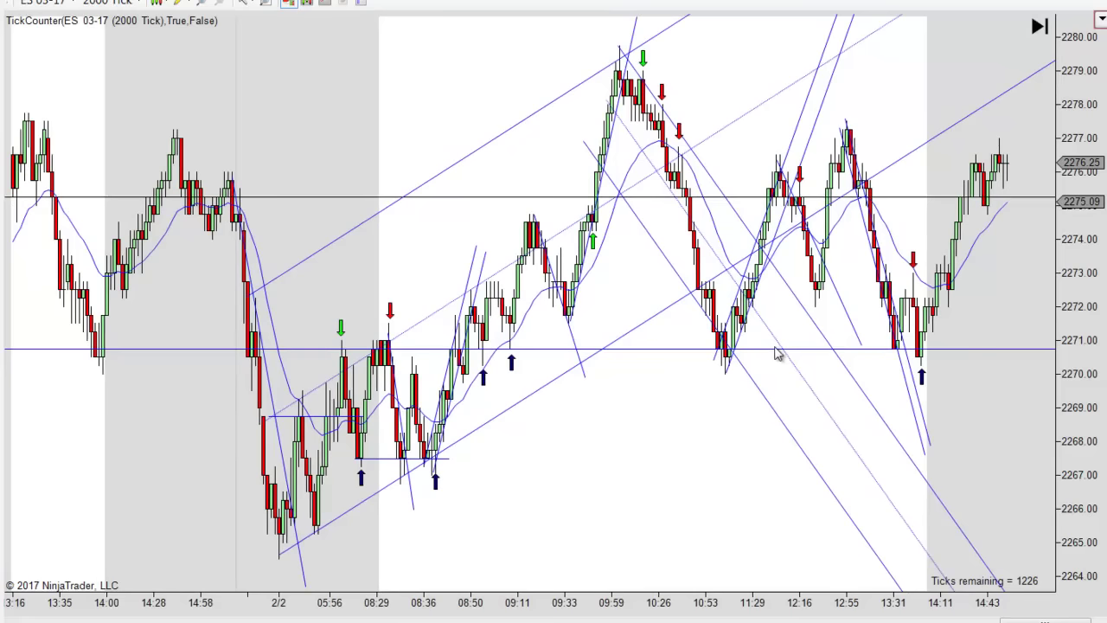
drag(705, 453, 749, 449)
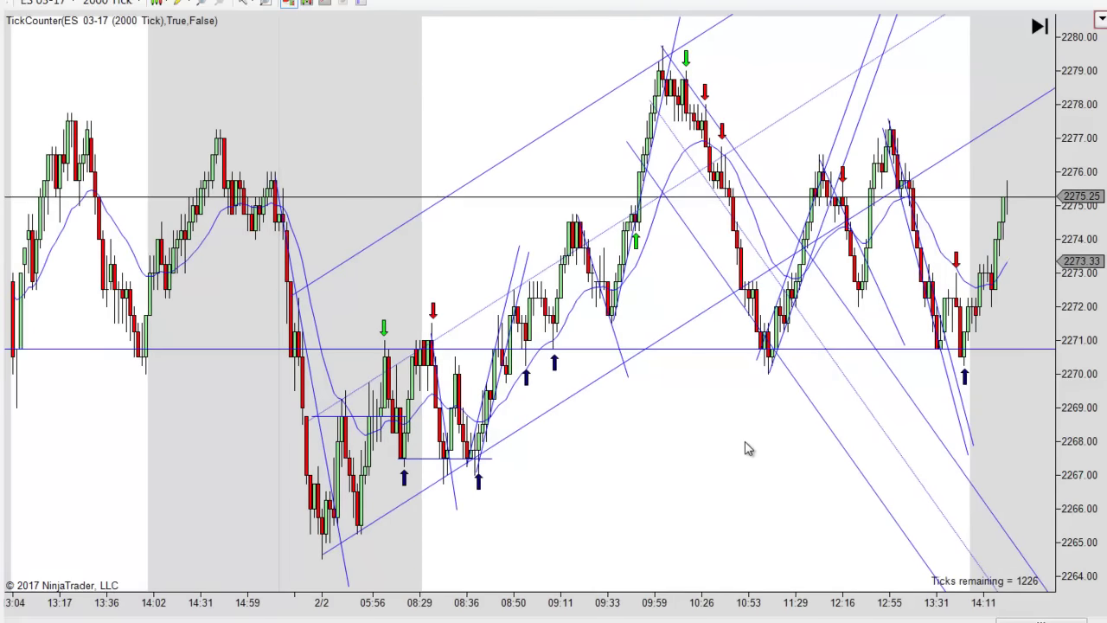
scroll(748, 448, up, 2)
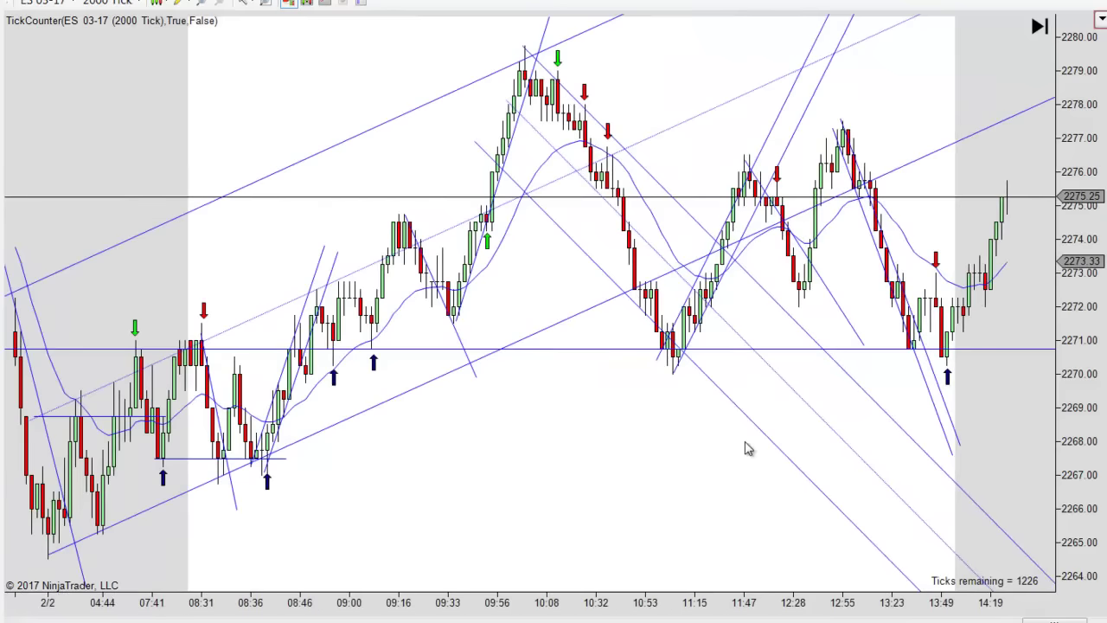
drag(588, 490, 810, 467)
scroll(808, 459, up, 2)
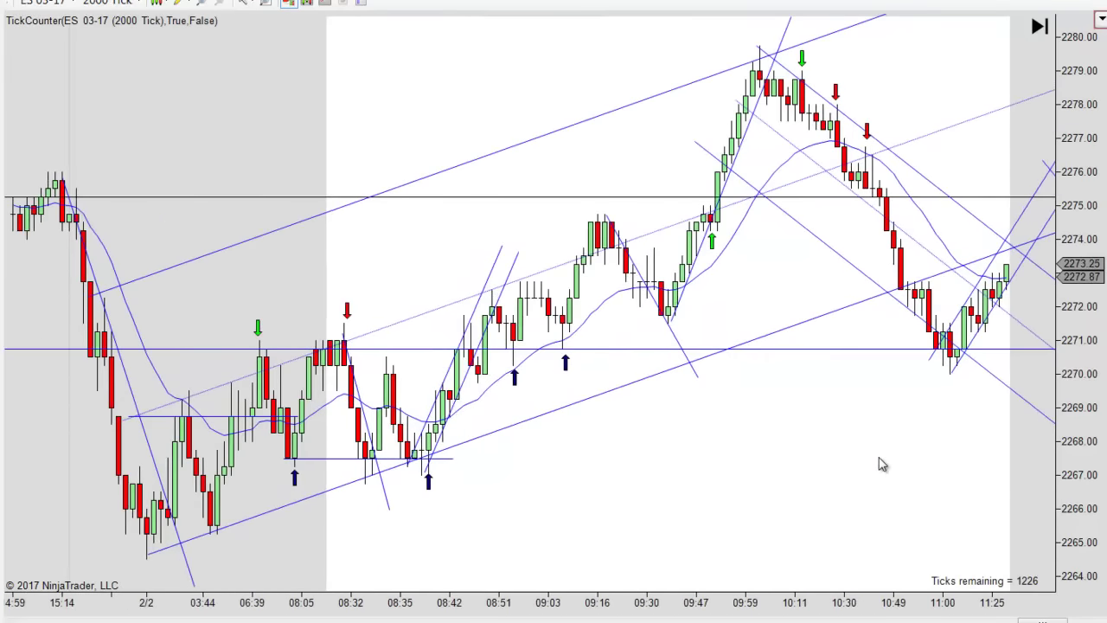
drag(810, 523, 895, 502)
scroll(879, 513, up, 1)
drag(739, 523, 798, 510)
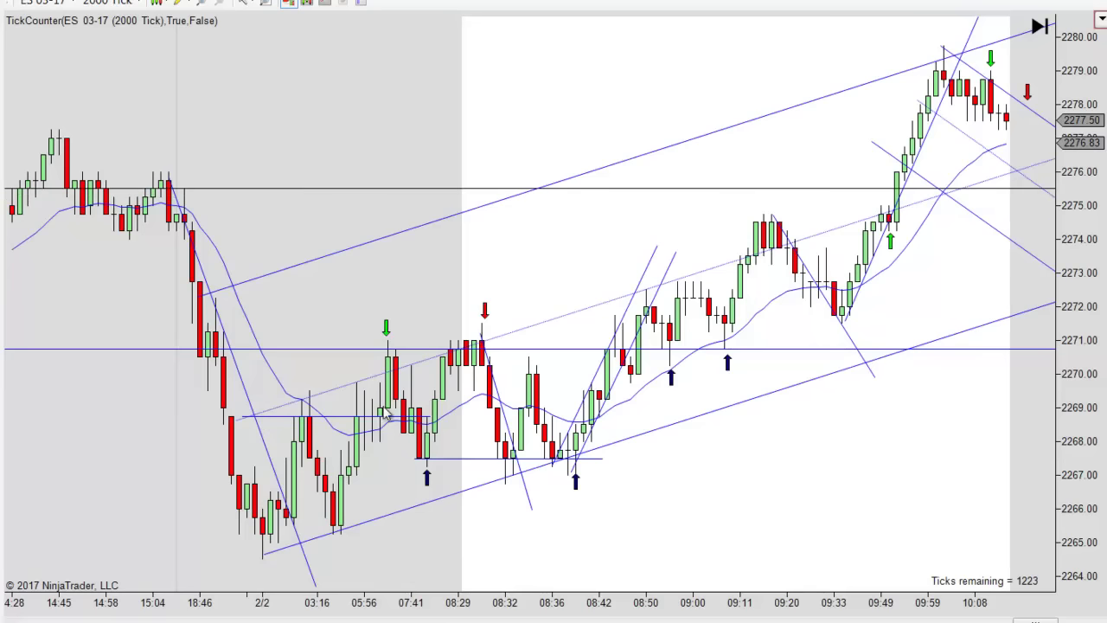
click(388, 333)
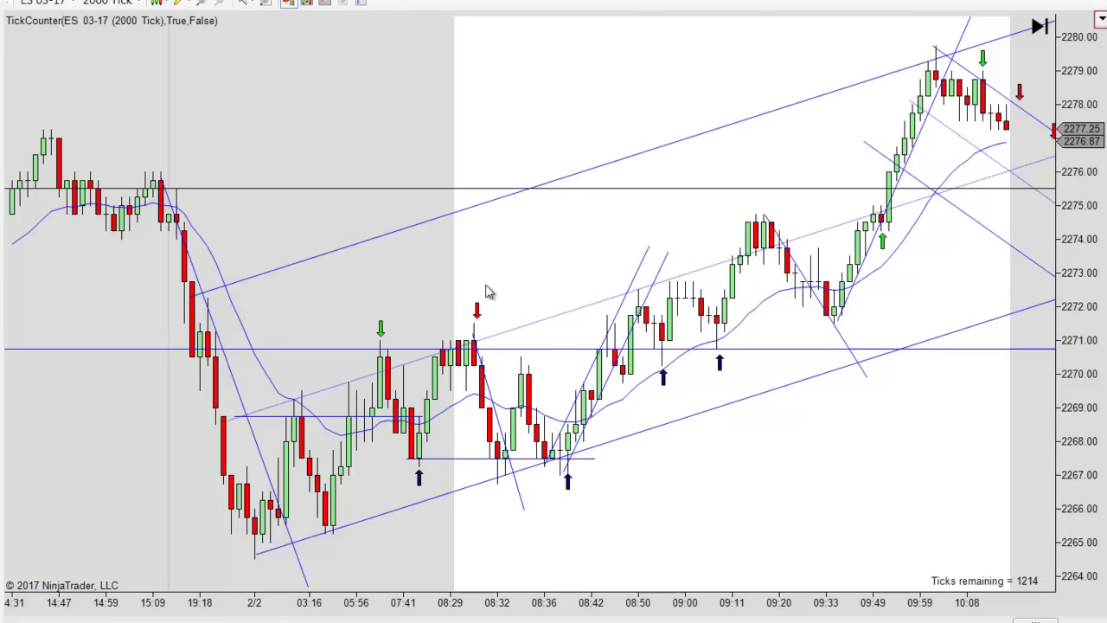
scroll(758, 538, down, 2)
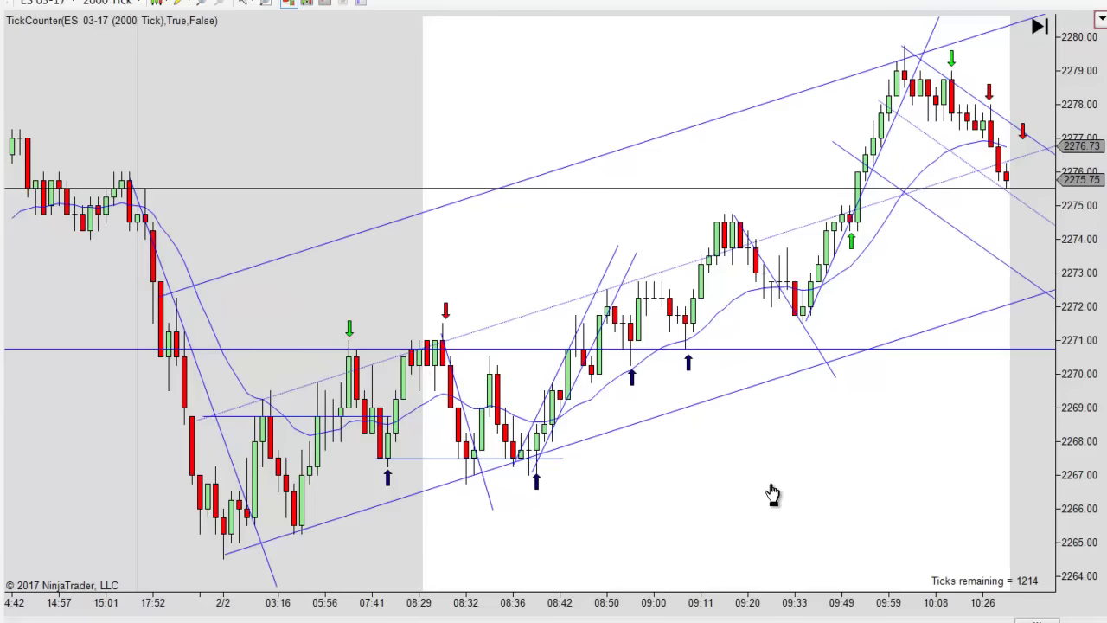
scroll(771, 493, up, 5)
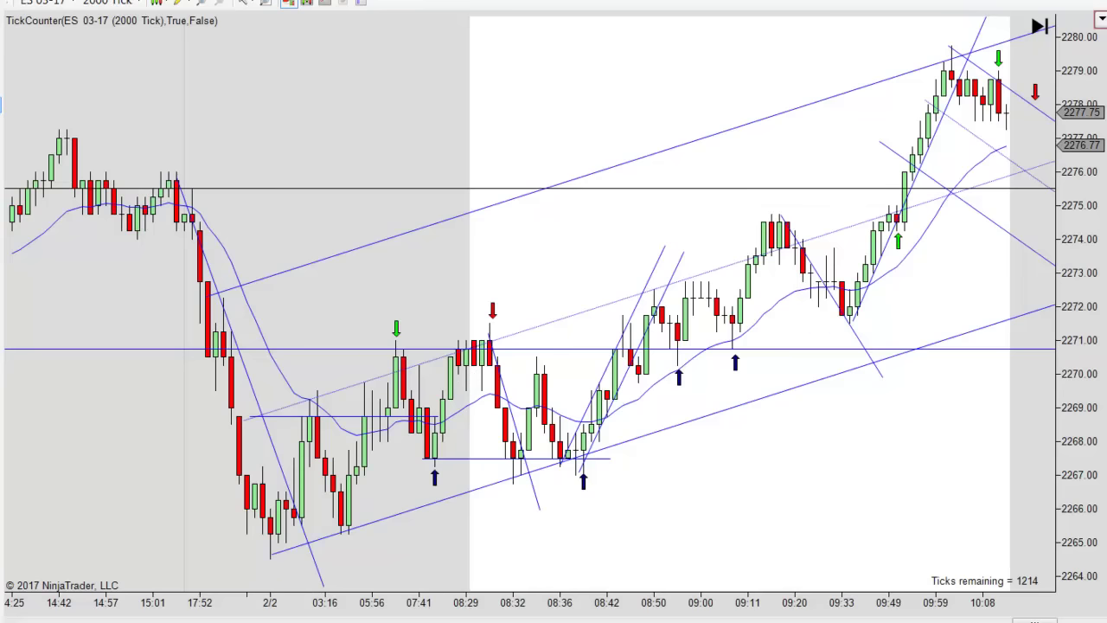
click(346, 529)
click(387, 346)
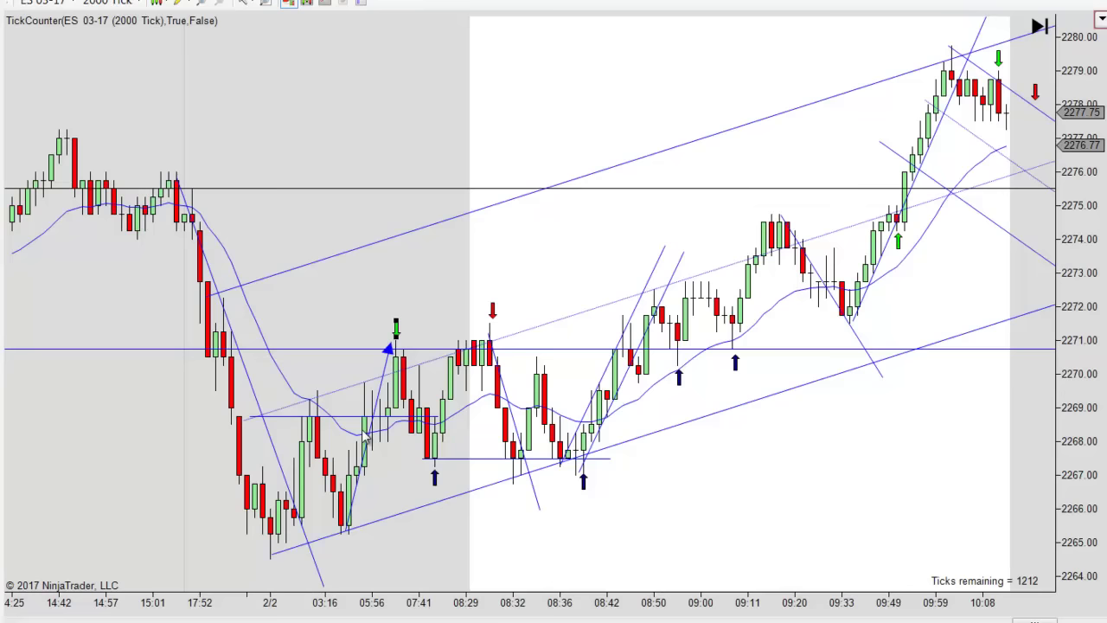
drag(367, 437, 455, 381)
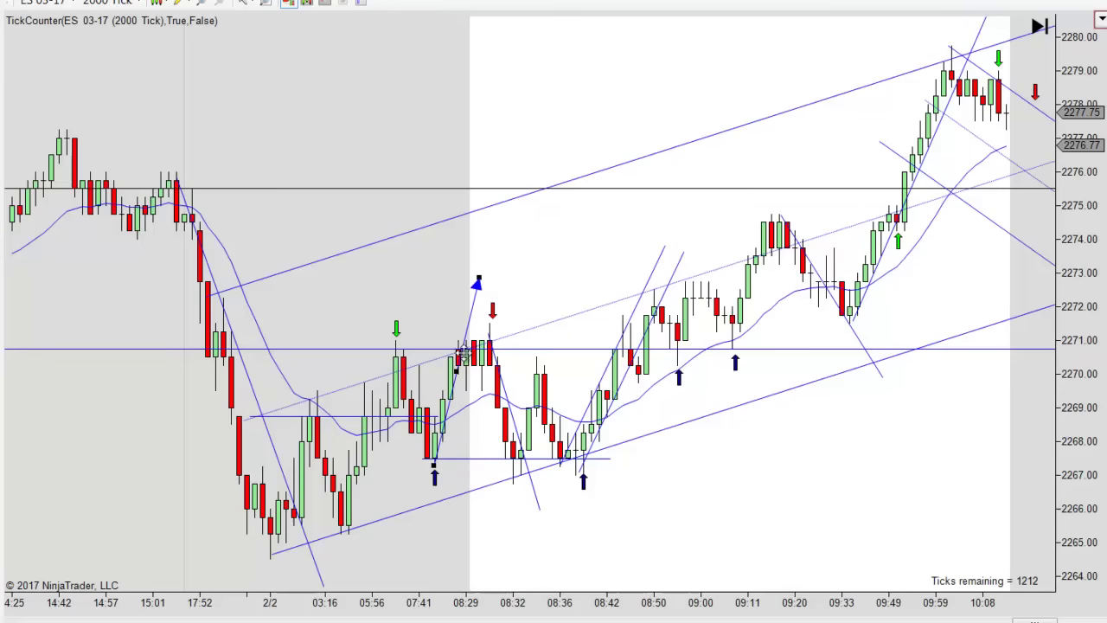
key(Delete)
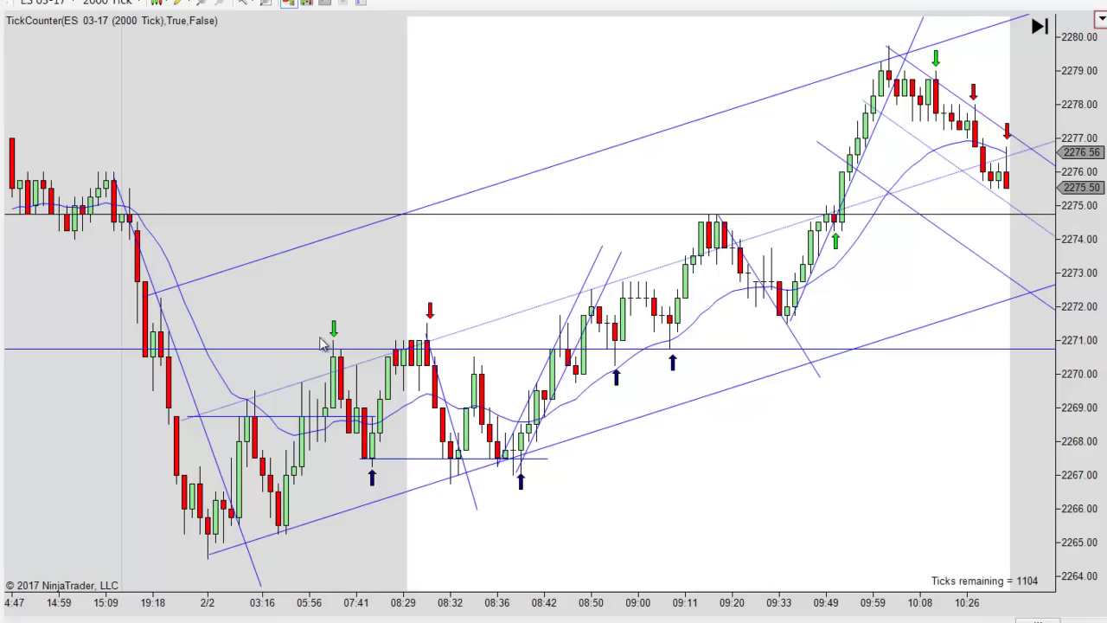
Step: Drag the blue horizontal support line to exactly 2271.00, fine-tune it, and deselect it
drag(482, 350, 482, 337)
drag(484, 338, 484, 337)
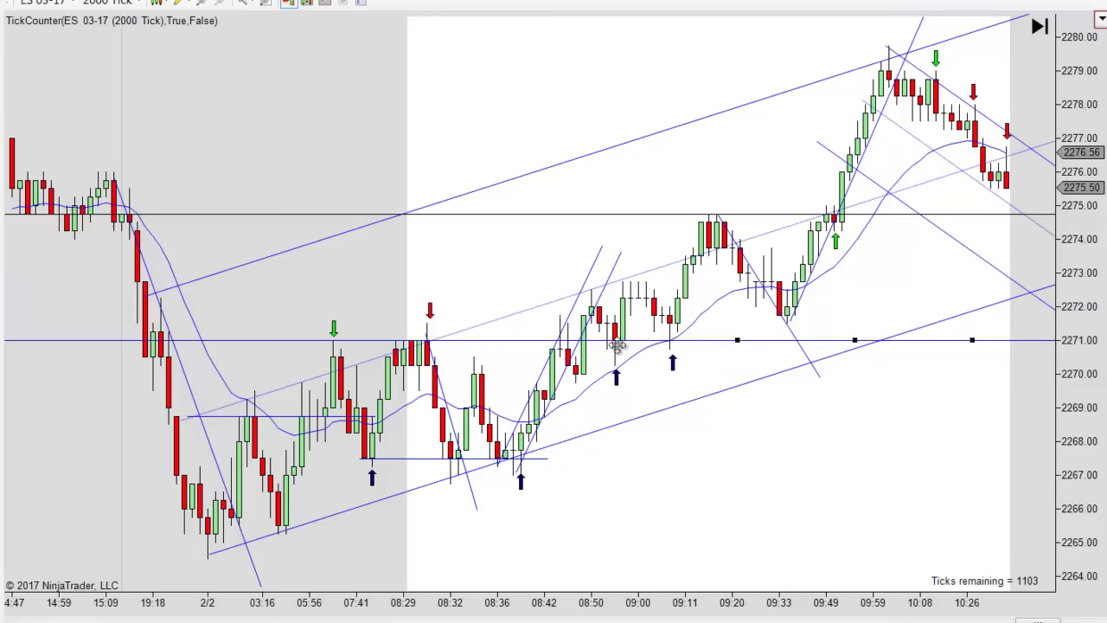
click(777, 455)
scroll(765, 454, down, 1)
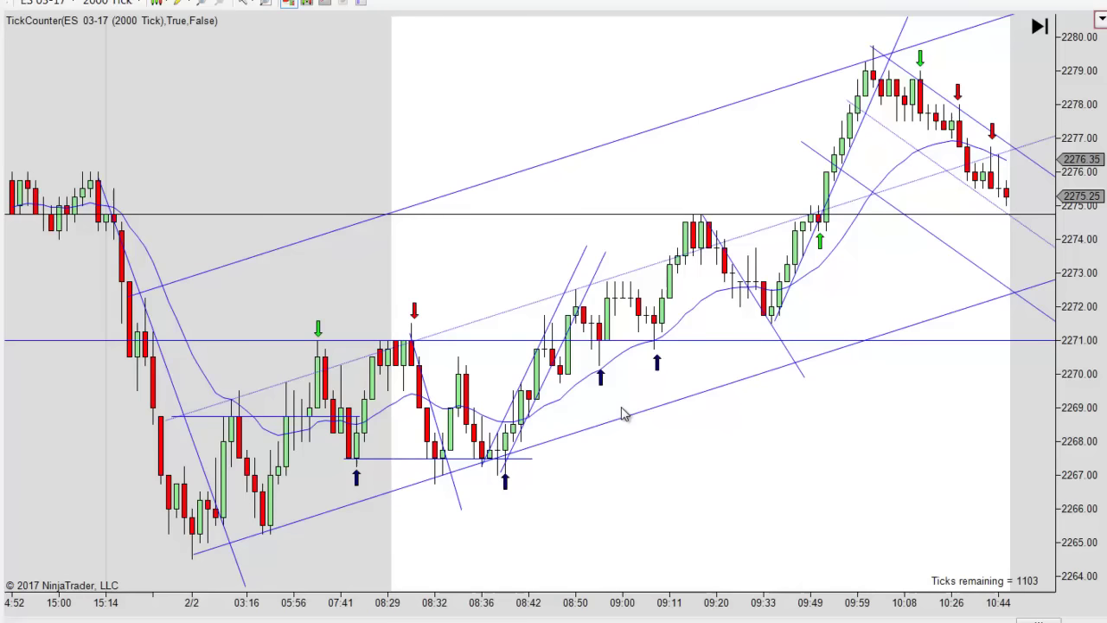
drag(369, 341, 367, 345)
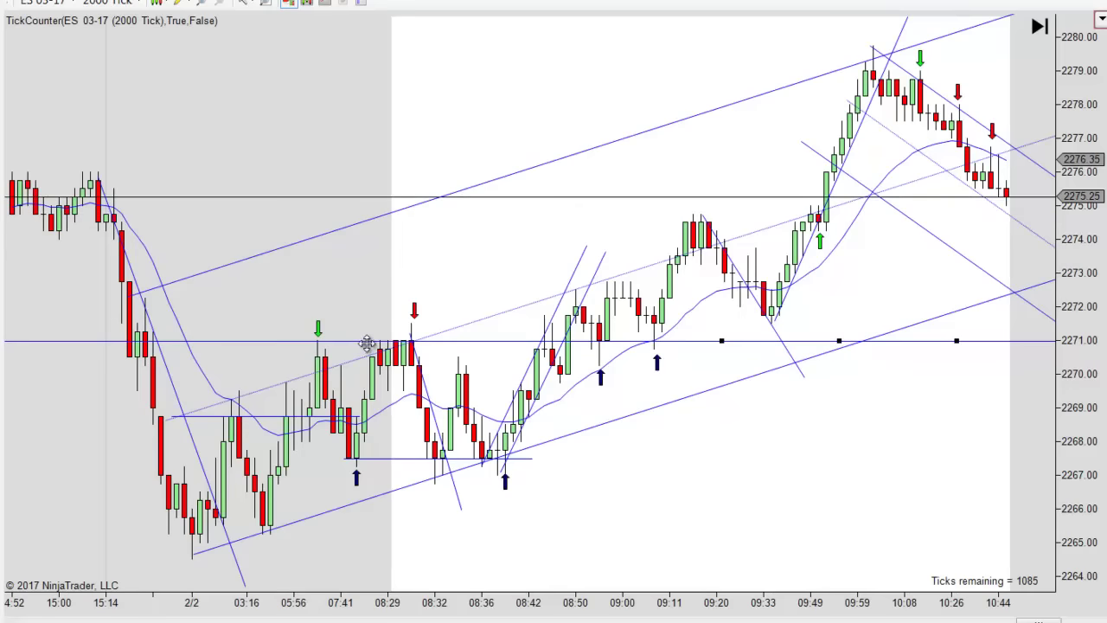
click(751, 436)
Step: Scroll the chart forward to show the replayed bars through 11:04 at the lower channel line
scroll(731, 508, down, 2)
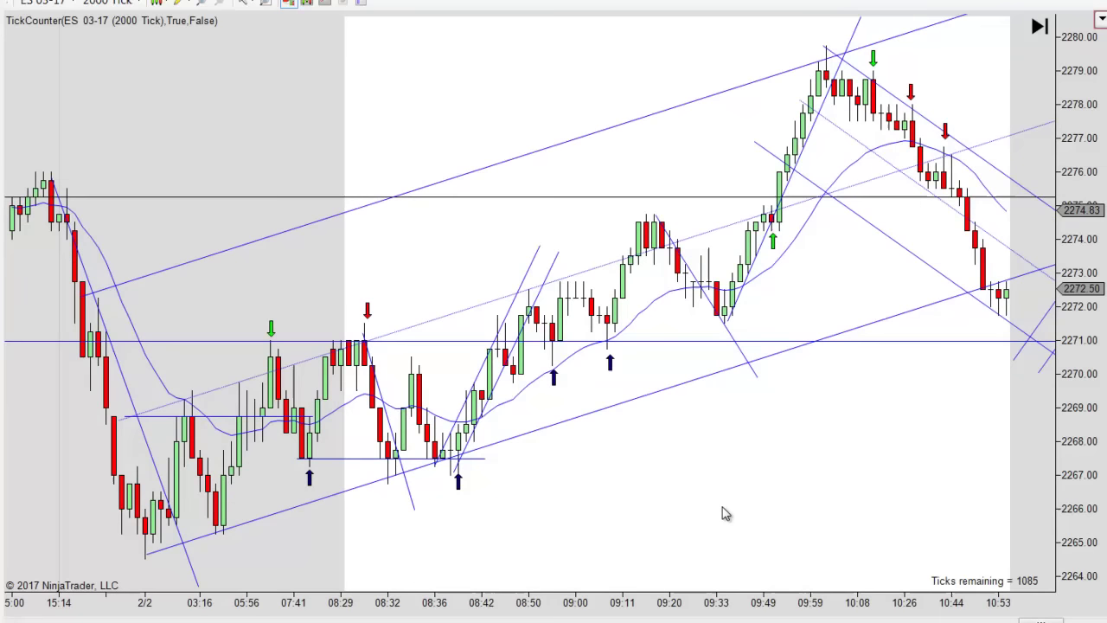
scroll(718, 498, down, 1)
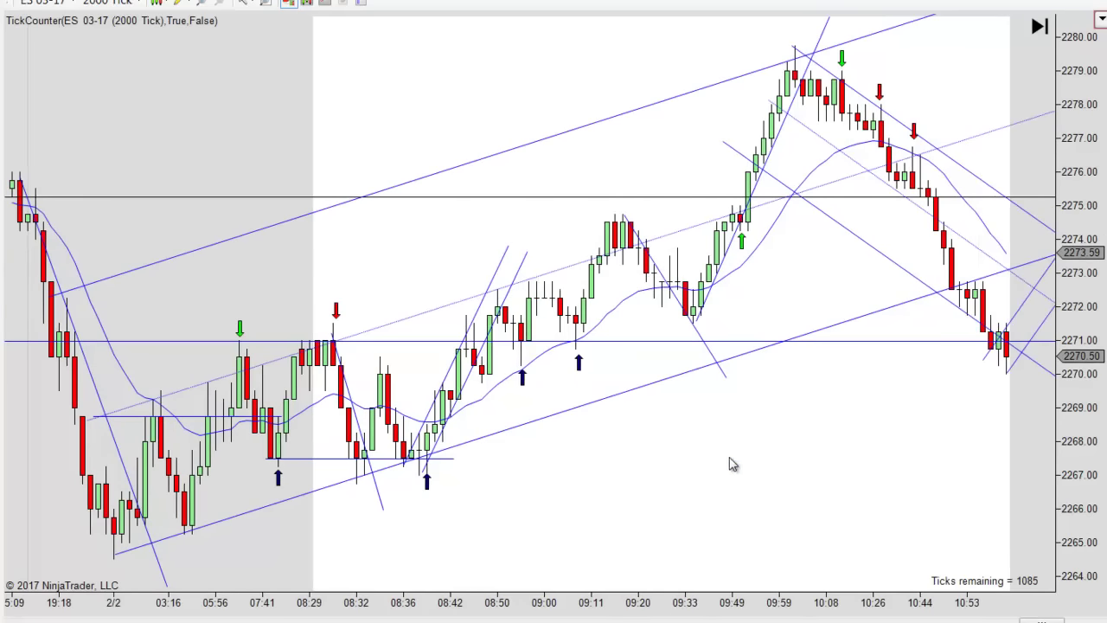
scroll(712, 471, down, 1)
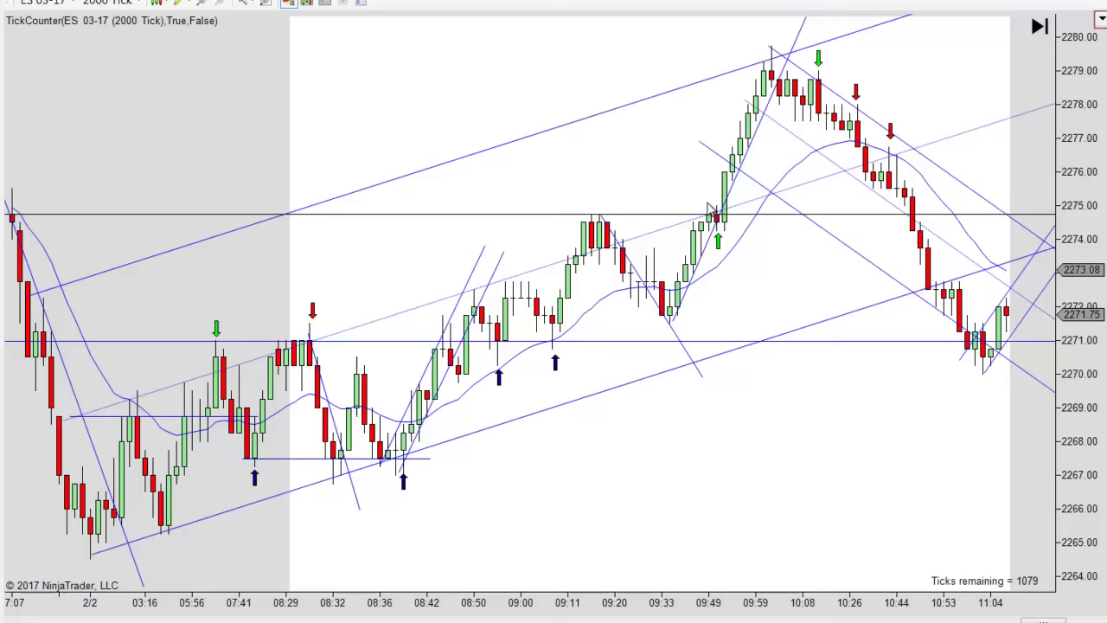
Step: Pan the chart back to earlier bars, then forward to bring bars up to 10:26 into view
drag(383, 136, 502, 121)
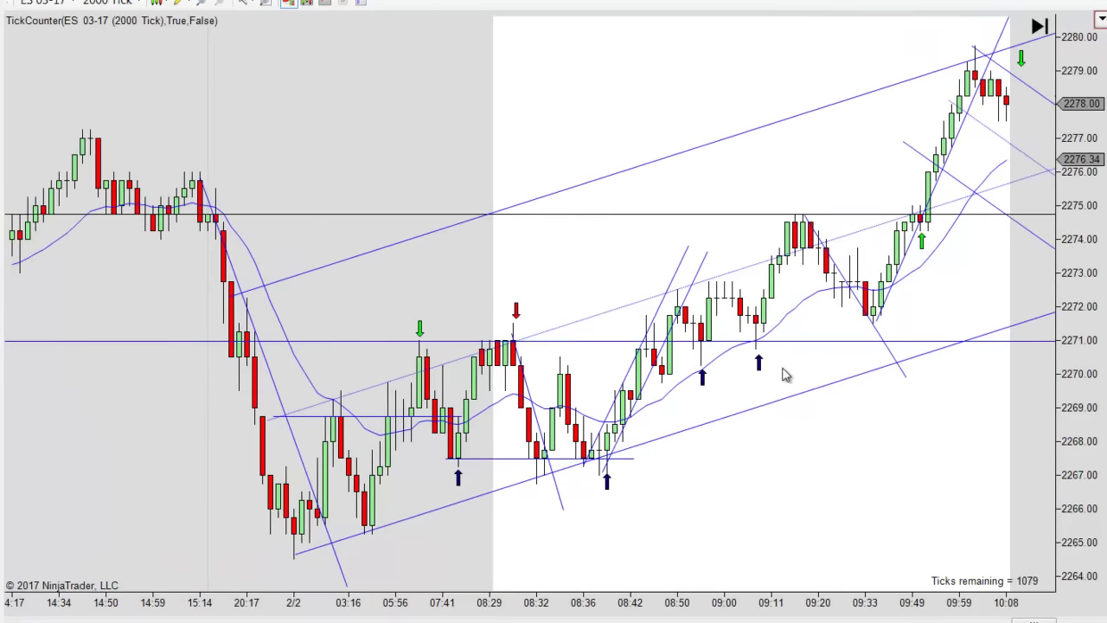
drag(866, 487, 763, 511)
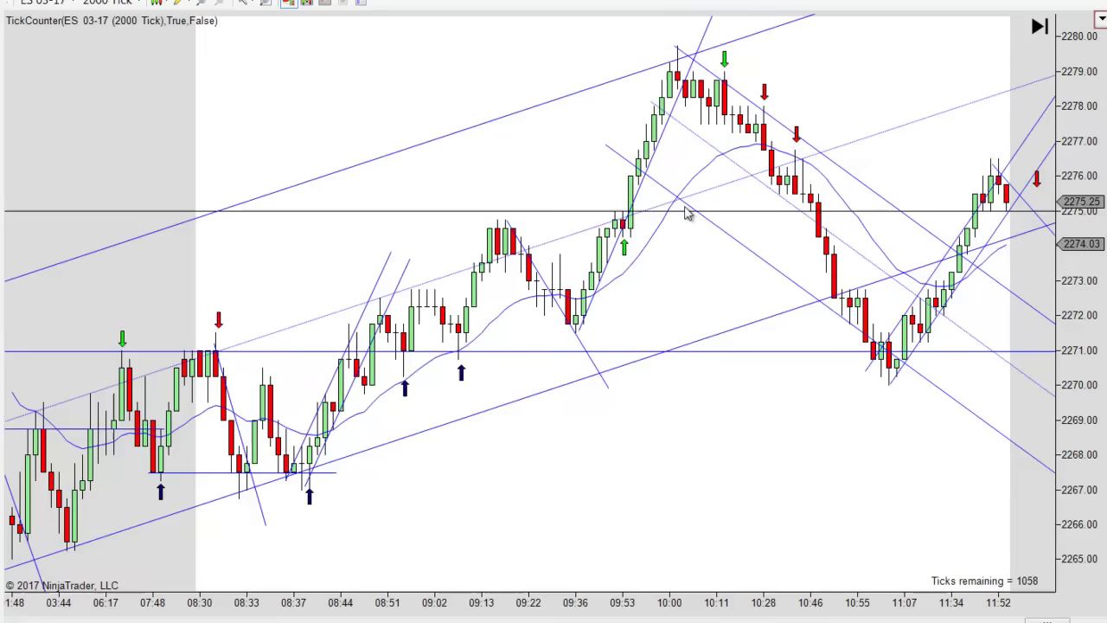
Step: Scroll and pan the 2000-tick chart until the time axis spans about 8:42 to 14:11
scroll(738, 507, down, 1)
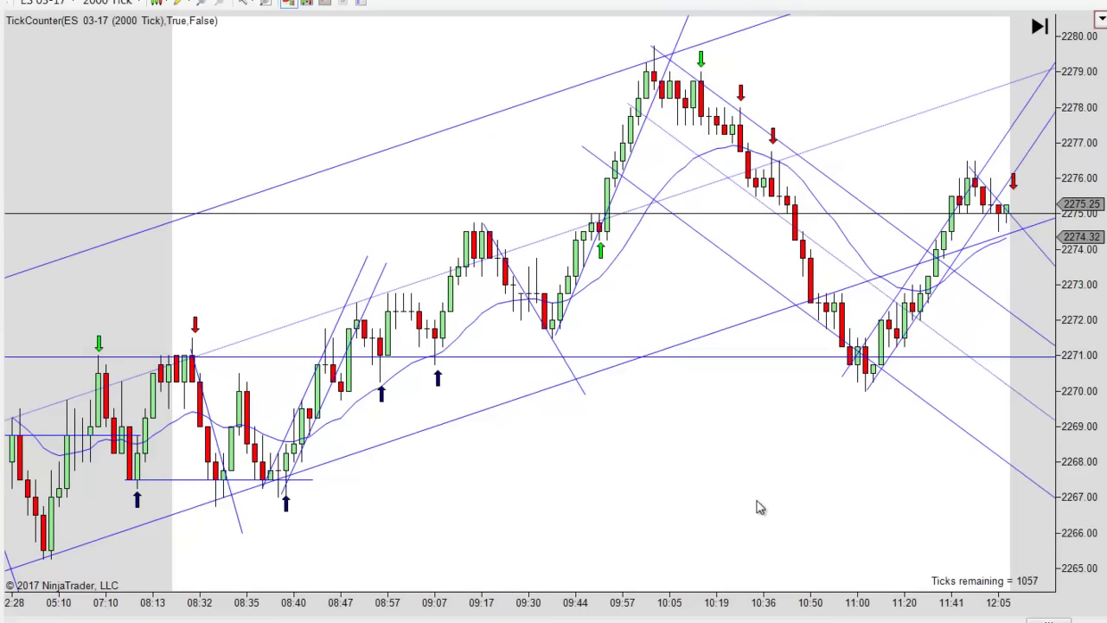
scroll(750, 510, down, 2)
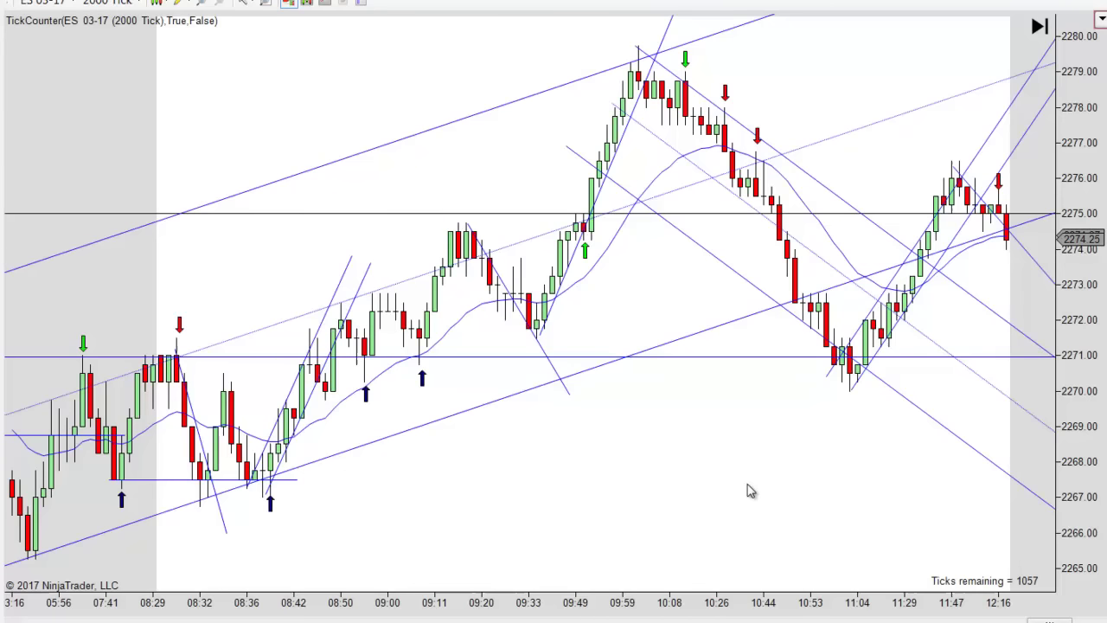
scroll(744, 491, down, 1)
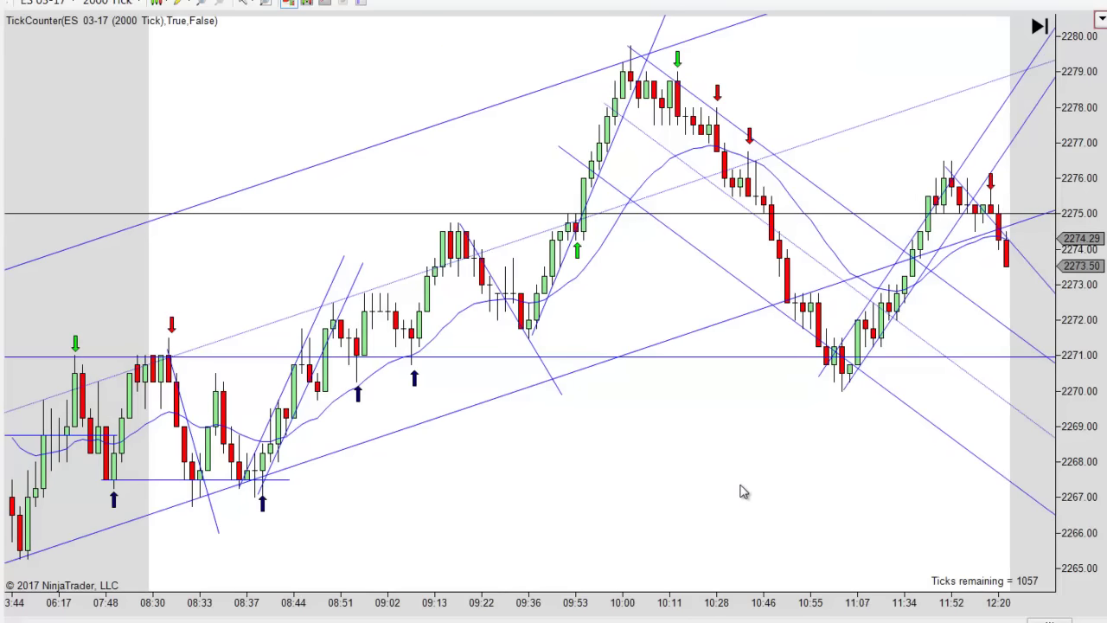
scroll(739, 493, down, 1)
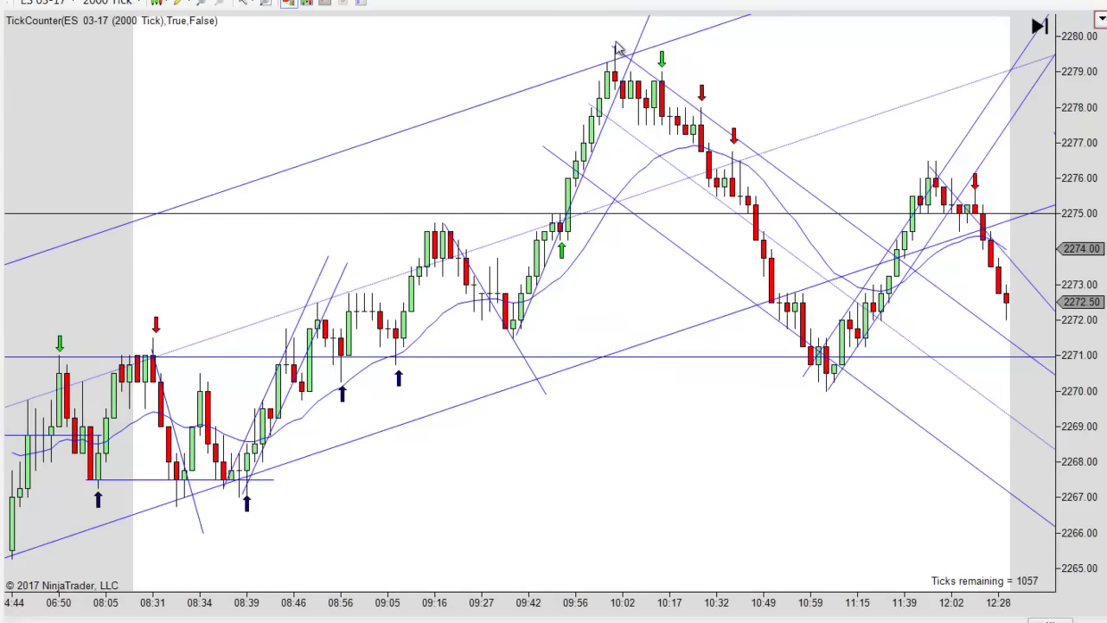
scroll(752, 474, down, 1)
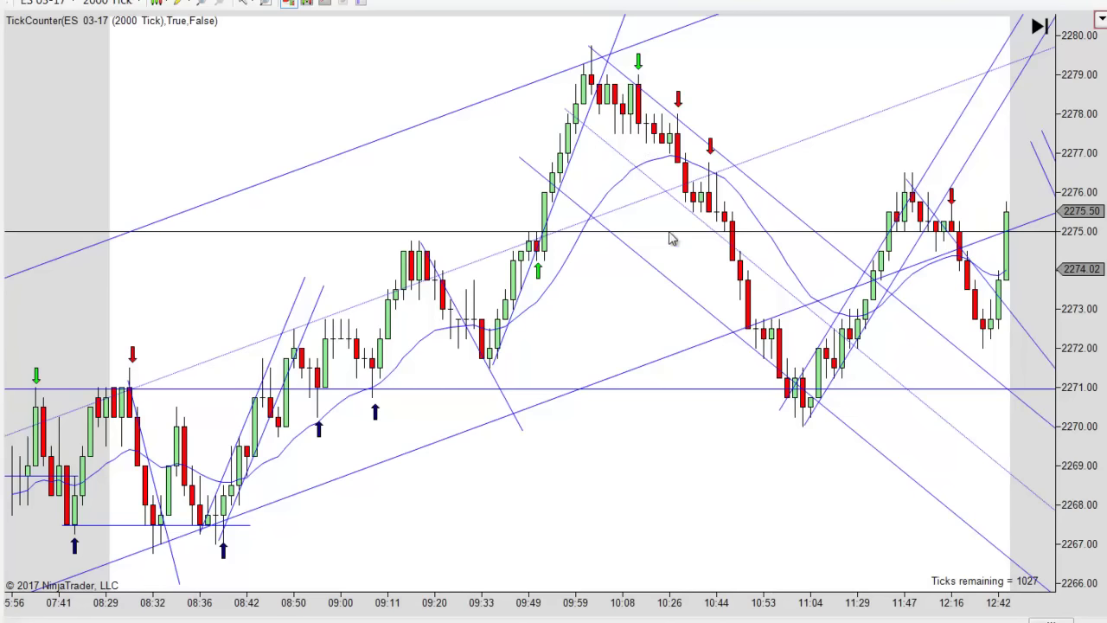
drag(563, 487, 457, 517)
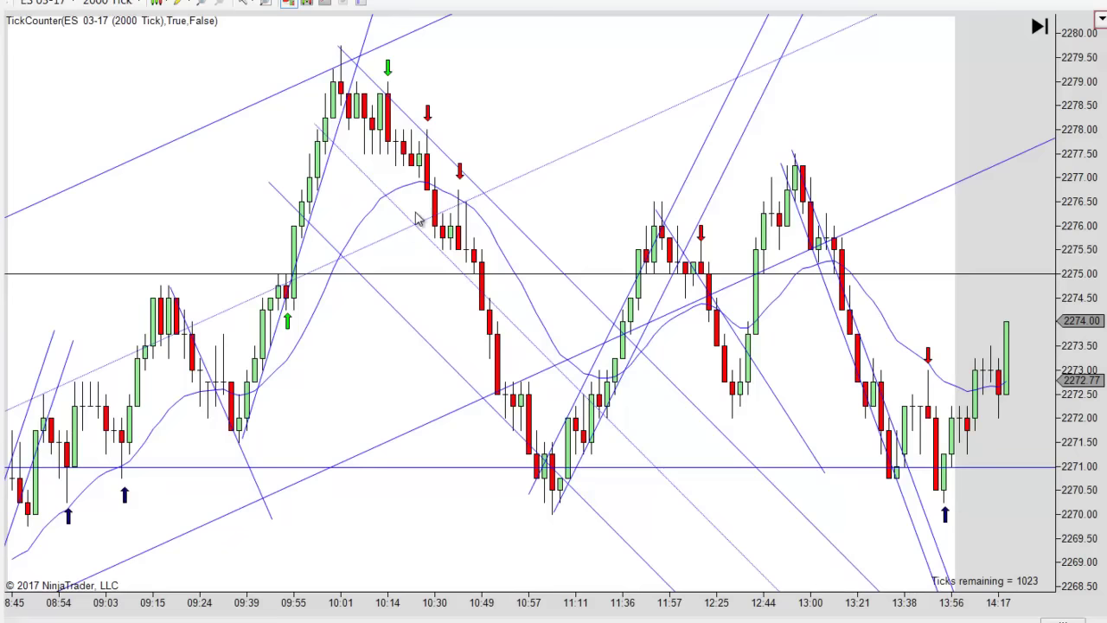
drag(524, 119, 536, 120)
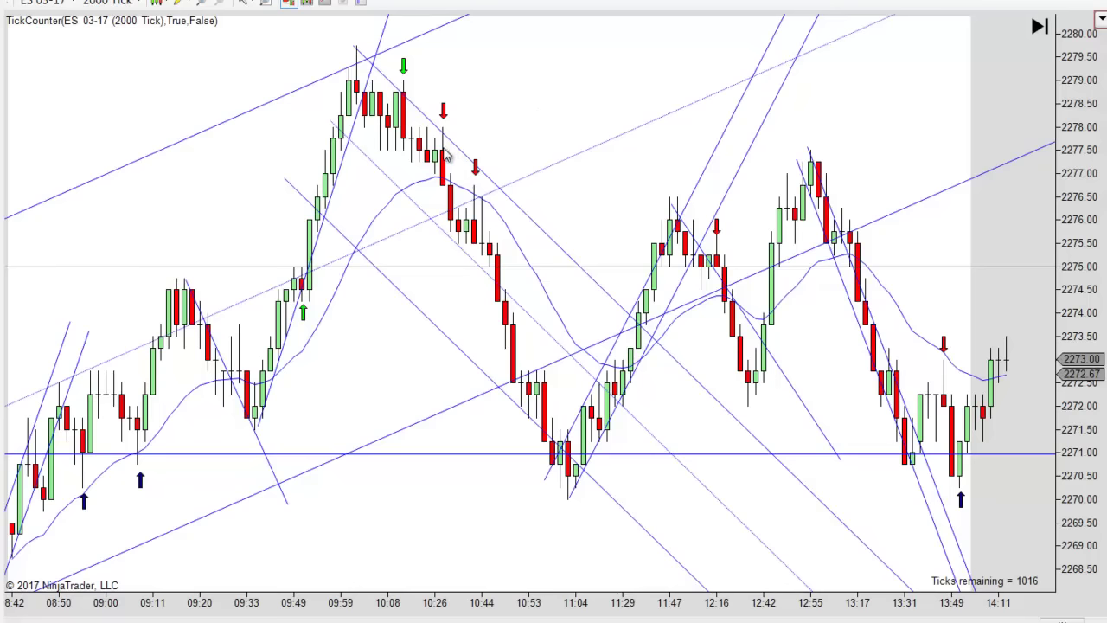
Step: Scroll and shift the chart slightly so the time axis covers 8:37 to 13:51
scroll(554, 113, up, 1)
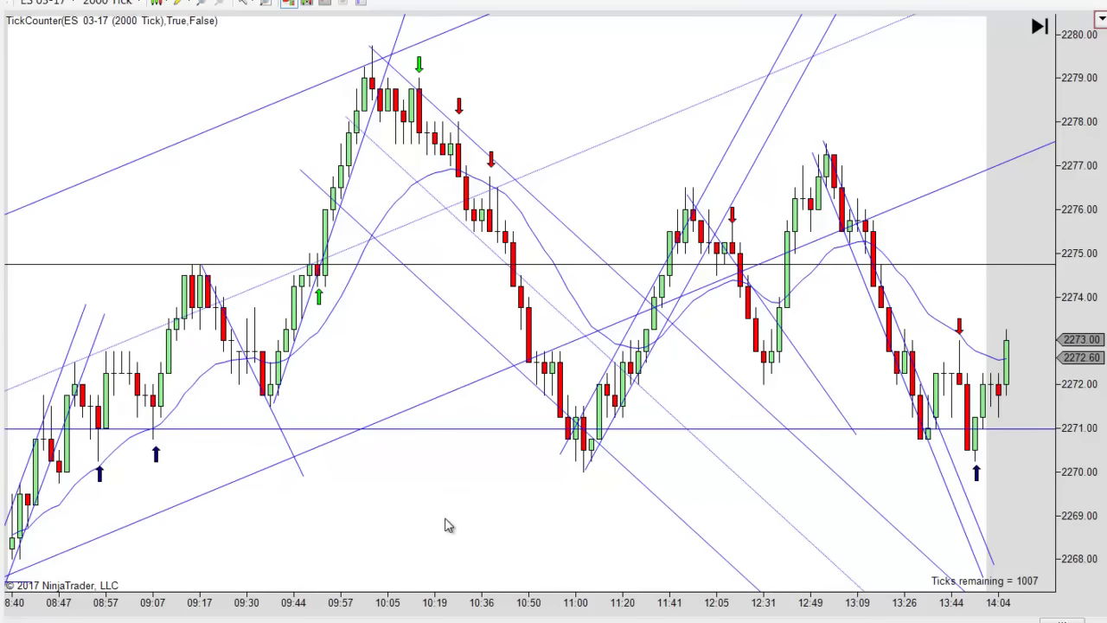
drag(448, 525, 471, 524)
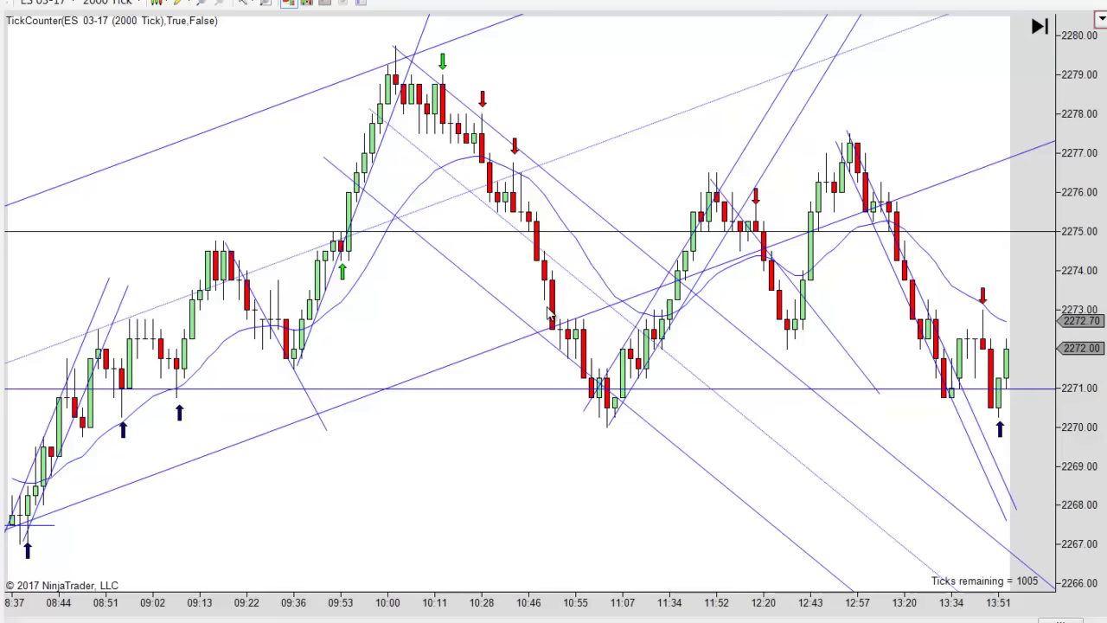
Step: Move the descending channel line below the 10:00 high up and right, then deselect it
drag(517, 322, 512, 332)
drag(507, 218, 502, 228)
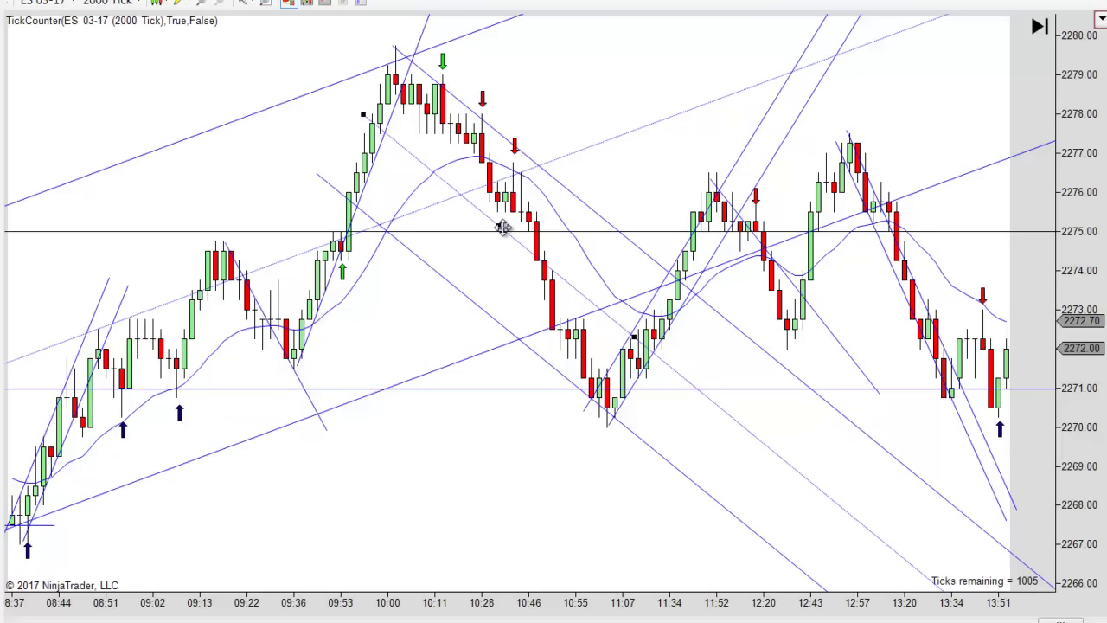
drag(503, 228, 490, 279)
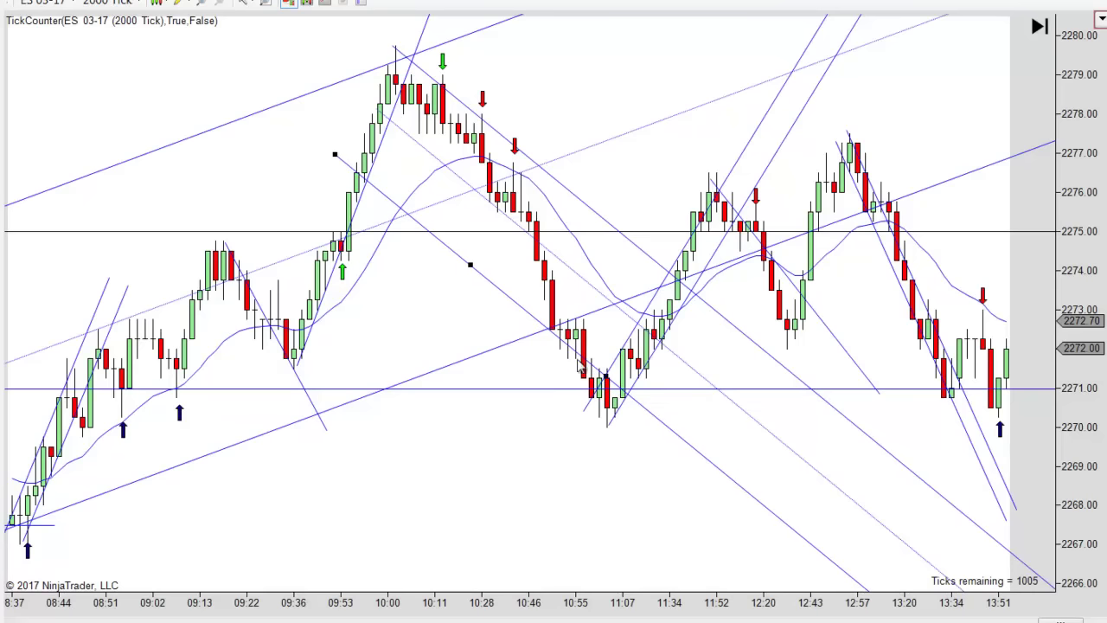
click(595, 437)
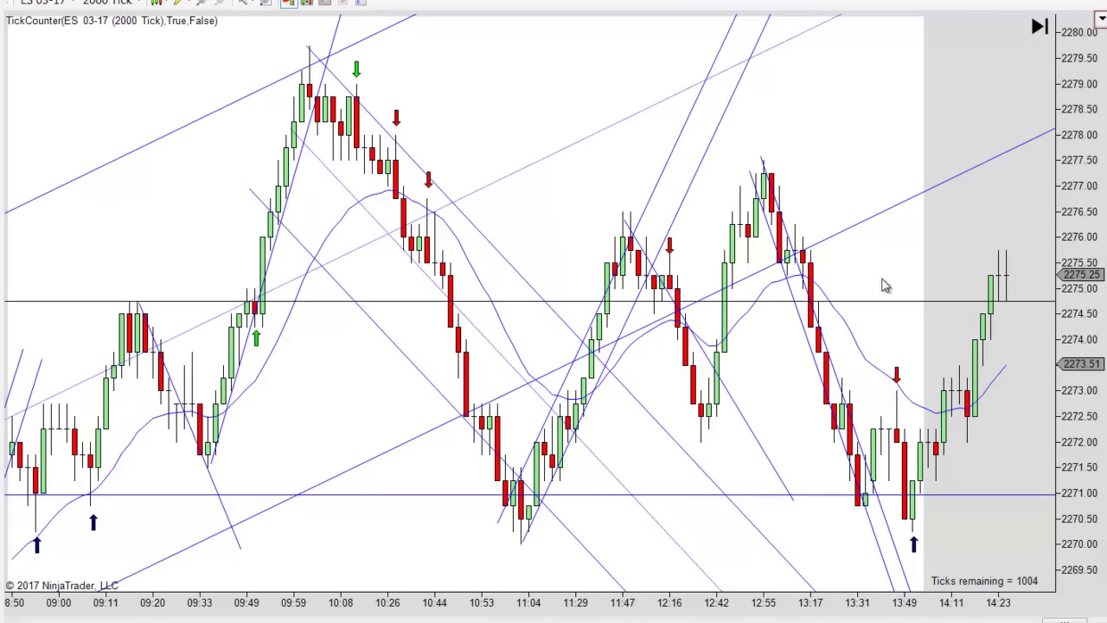
Step: Scroll the chart left, right and back until it shows 8:42 to 14:11
scroll(597, 193, left, 2)
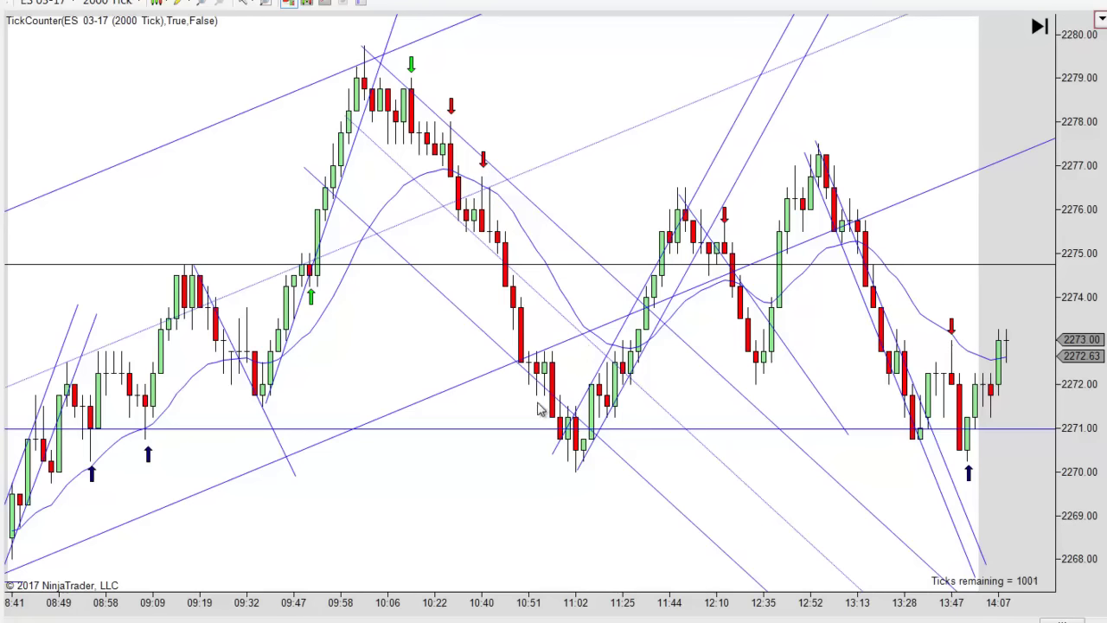
scroll(570, 546, right, 2)
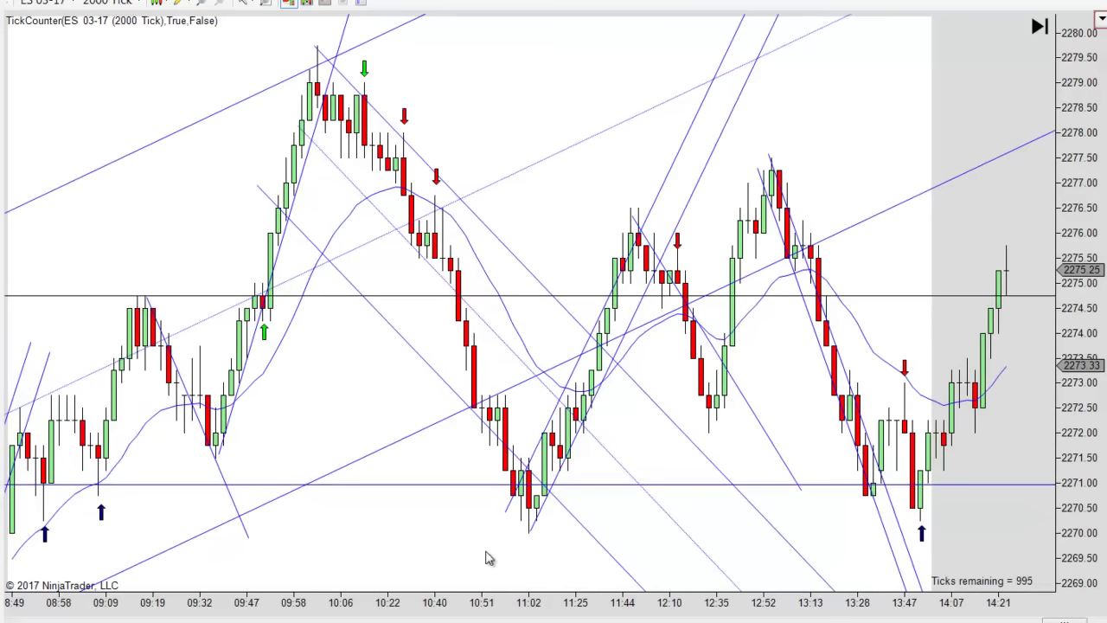
scroll(475, 556, up, 2)
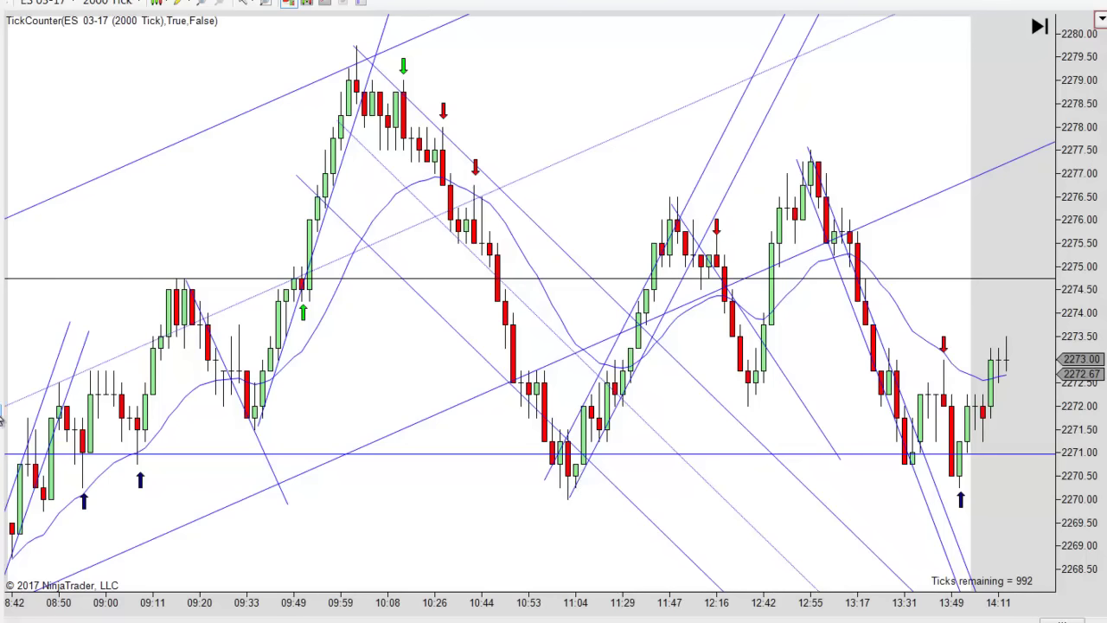
Step: Place a green up arrow just below the 11:04 low candle as a buy entry
click(576, 497)
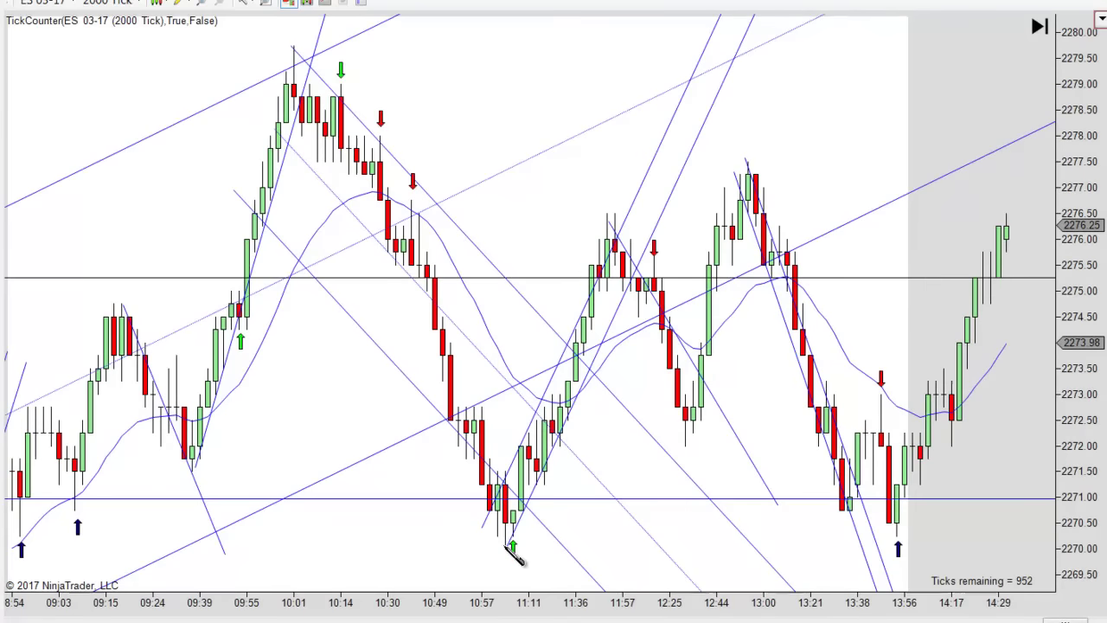
Step: Draw a blue arrow line from the 12:30 swing low up past the 13:00 high and deselect it
click(596, 223)
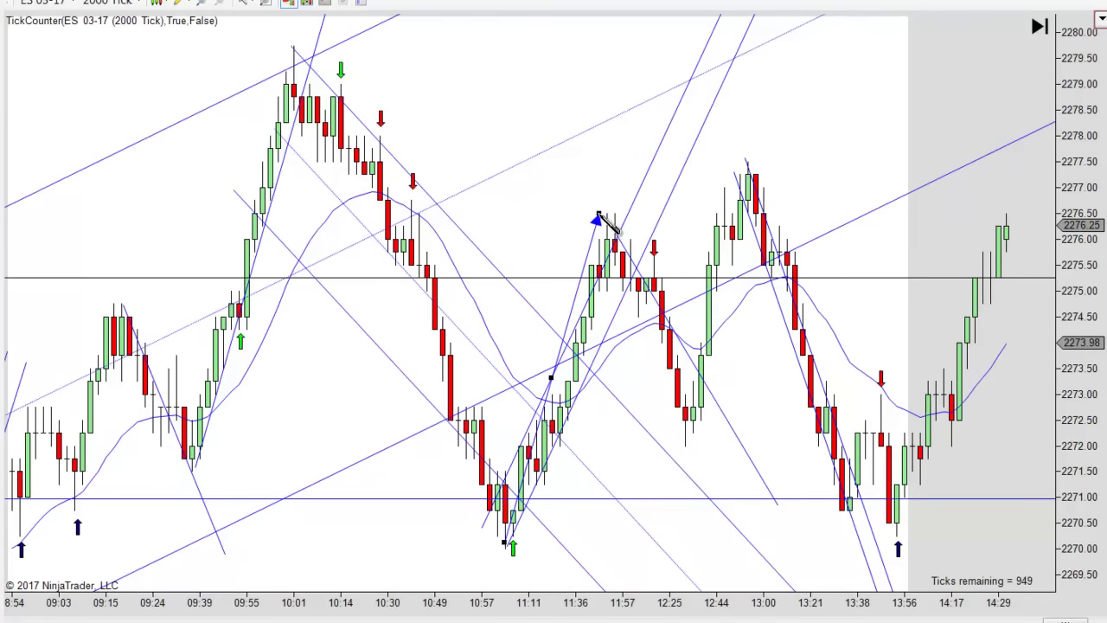
drag(569, 336, 751, 235)
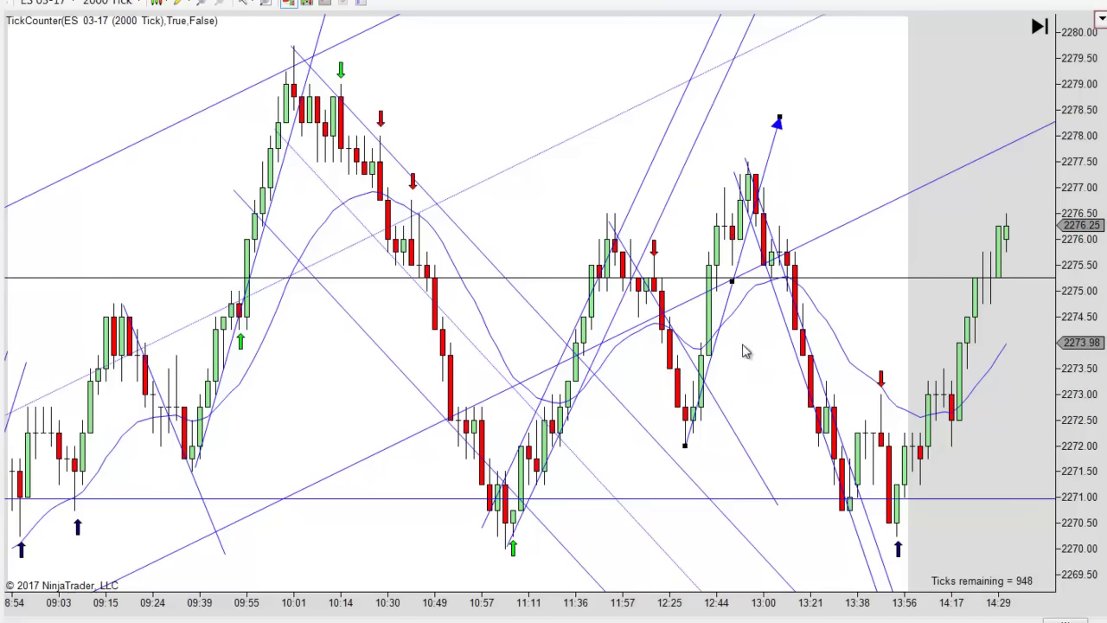
drag(714, 363, 716, 365)
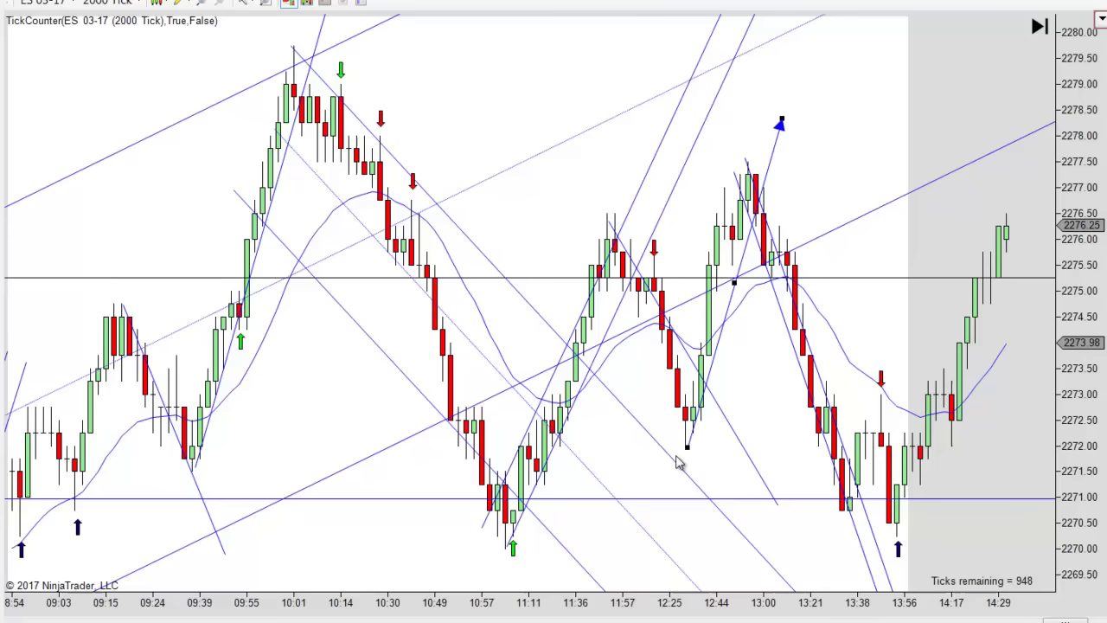
click(845, 108)
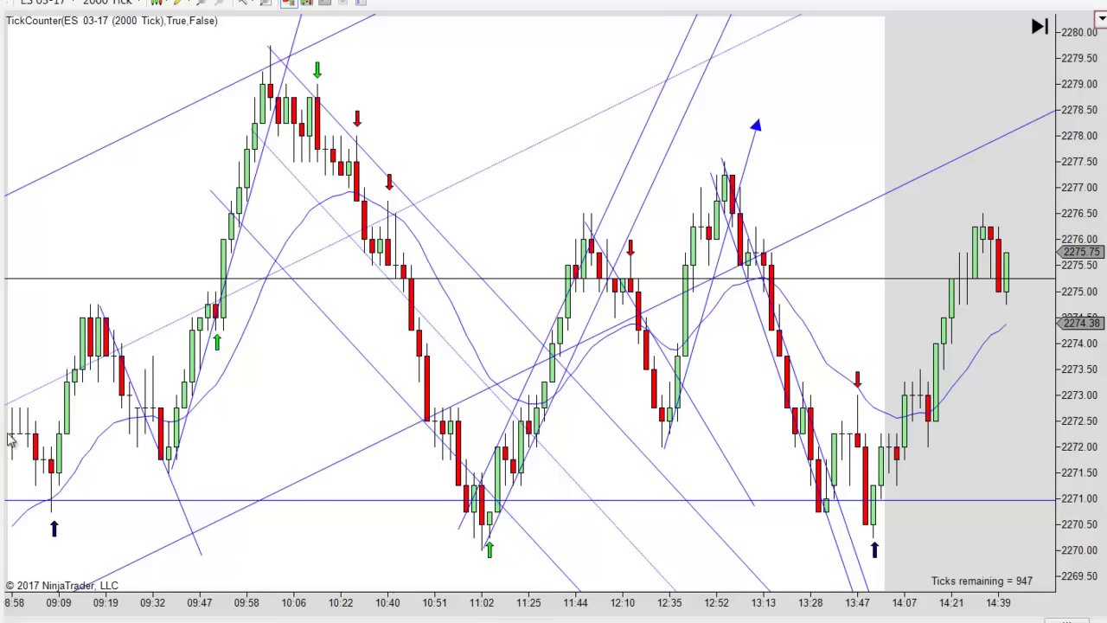
Step: Recolor the red down arrow near the 13:20 decline to Lime
double_click(802, 366)
click(622, 280)
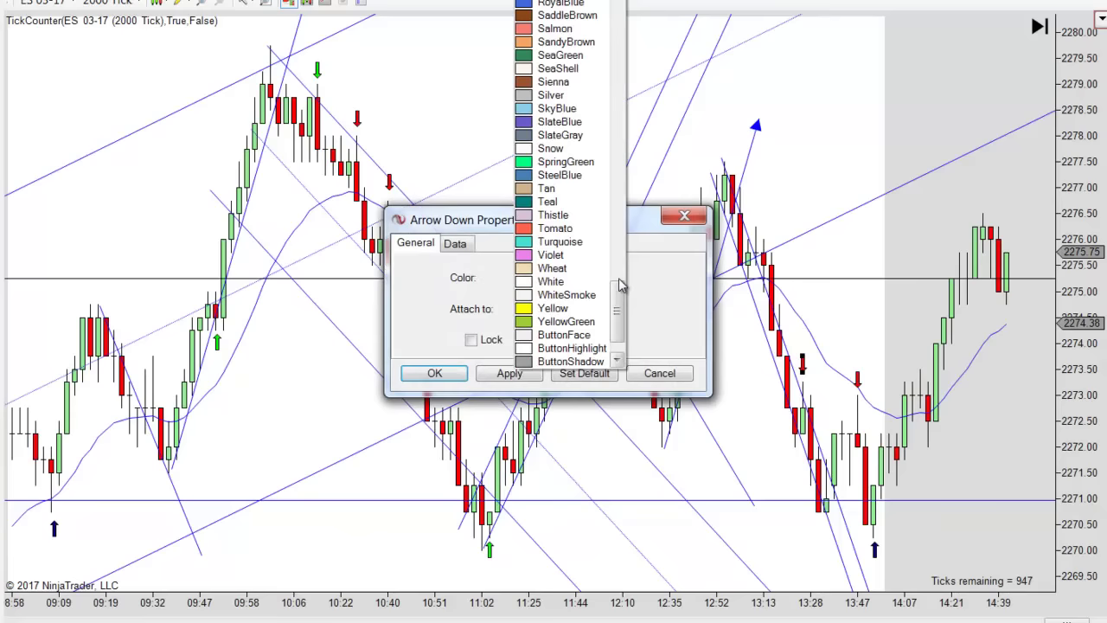
scroll(622, 96, up, 19)
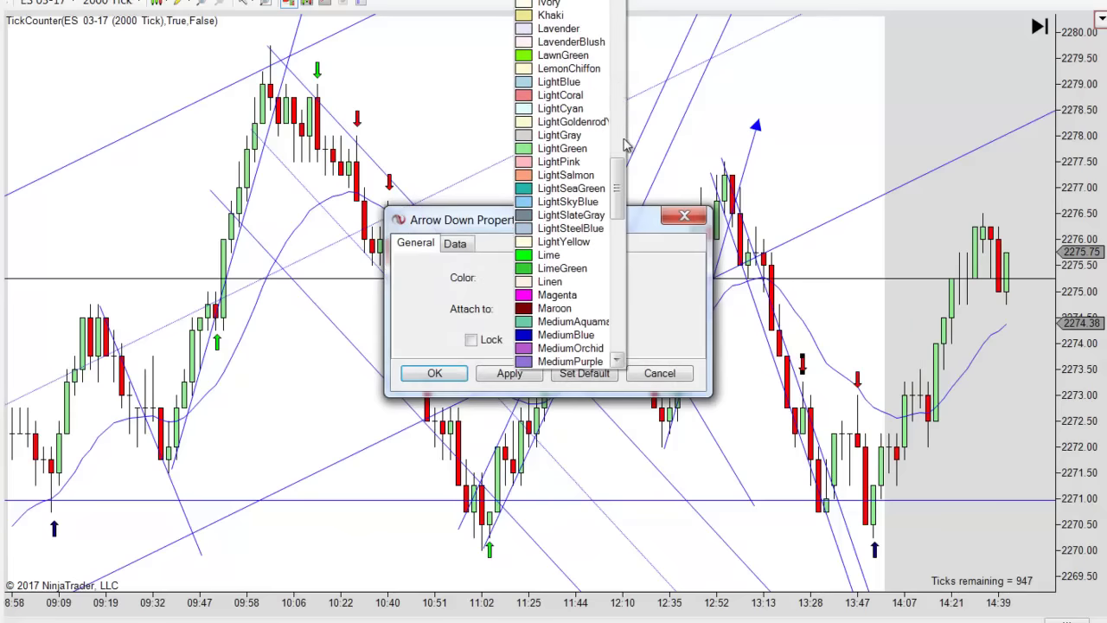
click(556, 256)
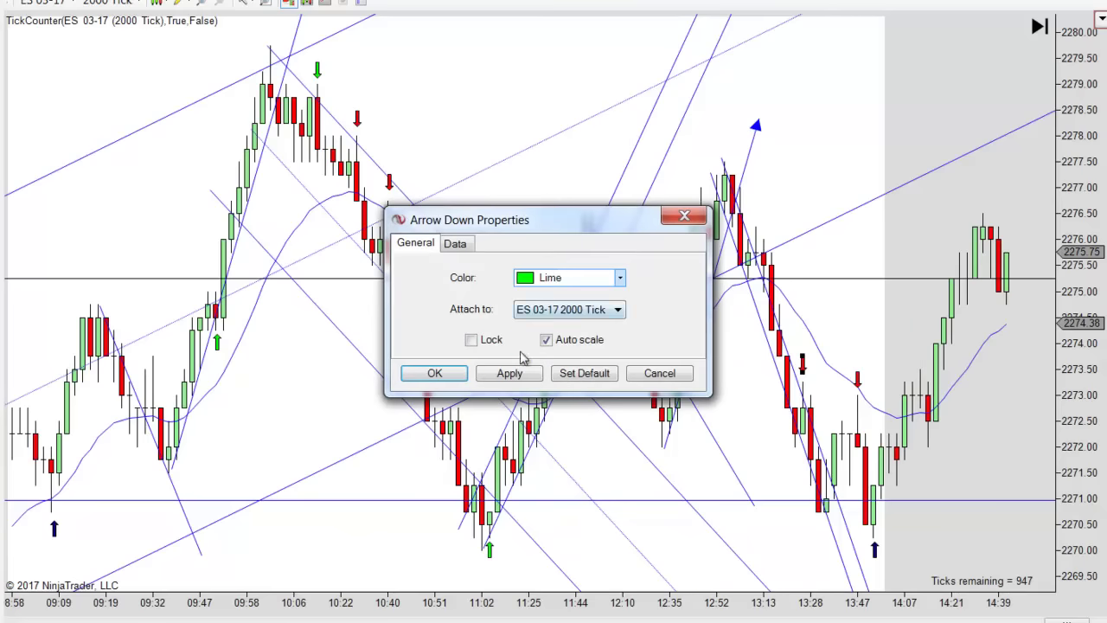
click(434, 372)
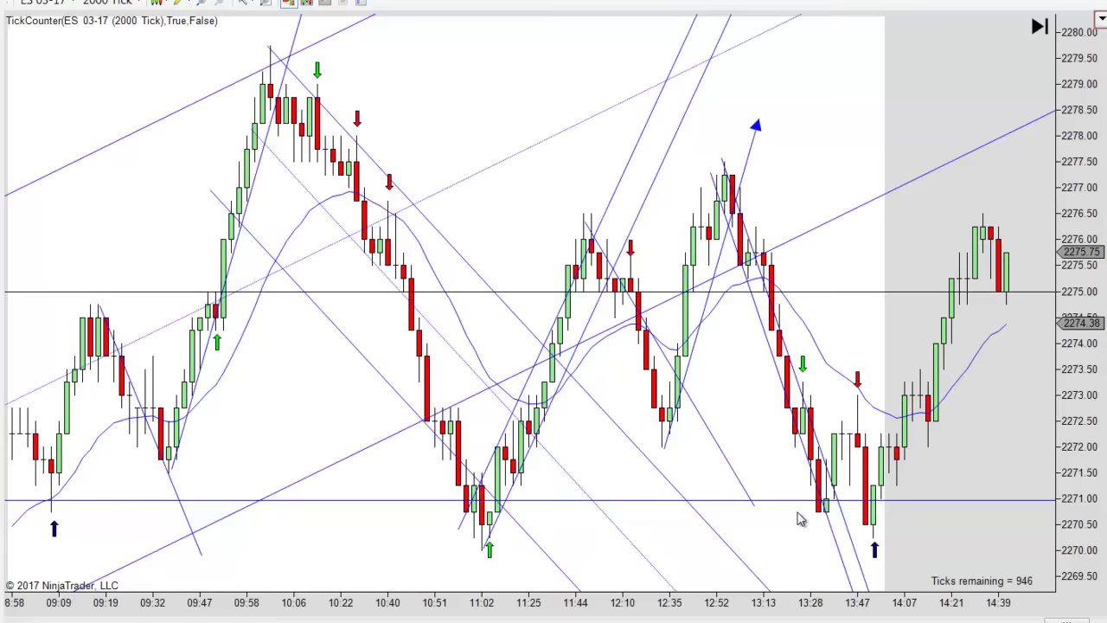
Step: Pan to later bars and drag the 2271.00 support line down to about 2270.50
drag(796, 541, 712, 538)
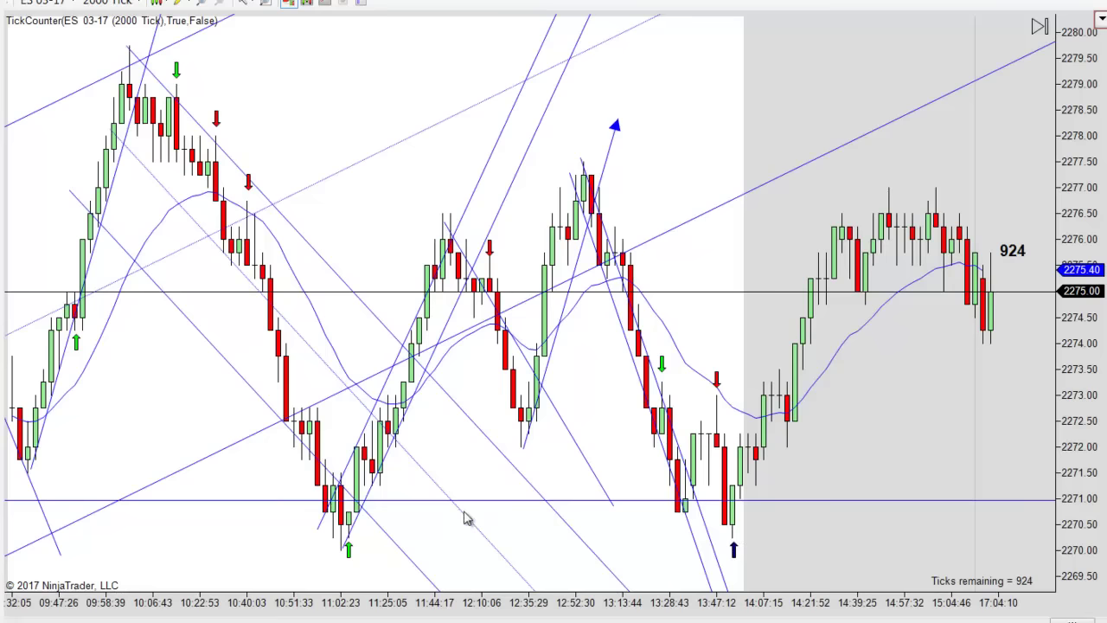
drag(415, 500, 419, 523)
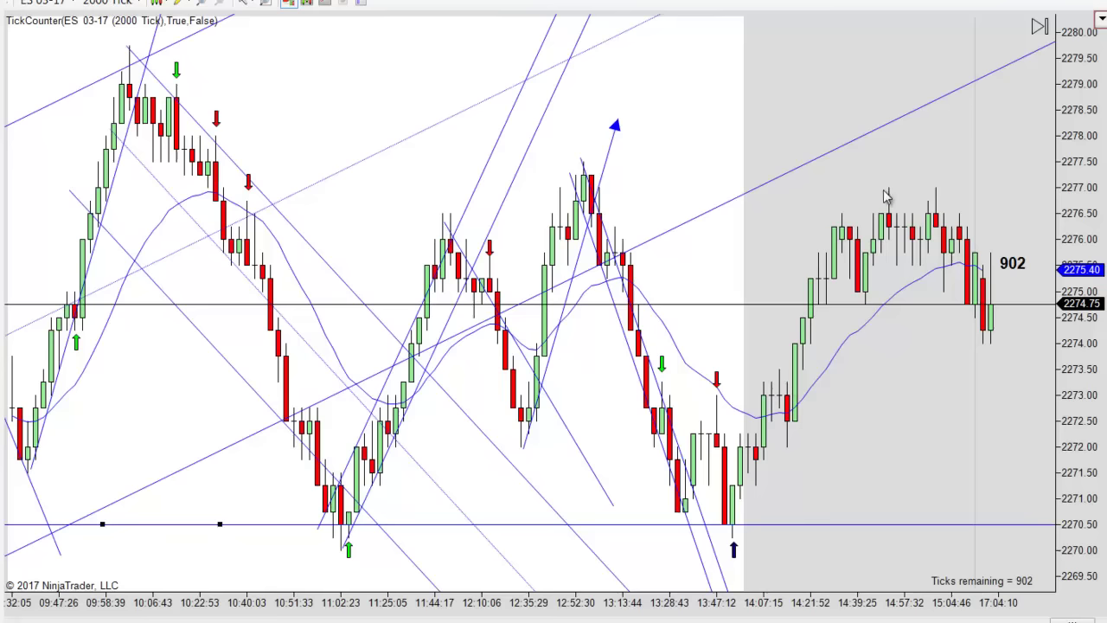
Step: Scroll the ES 03-17 chart back to show the morning bars from about 8:31
drag(752, 234, 808, 210)
drag(767, 164, 797, 159)
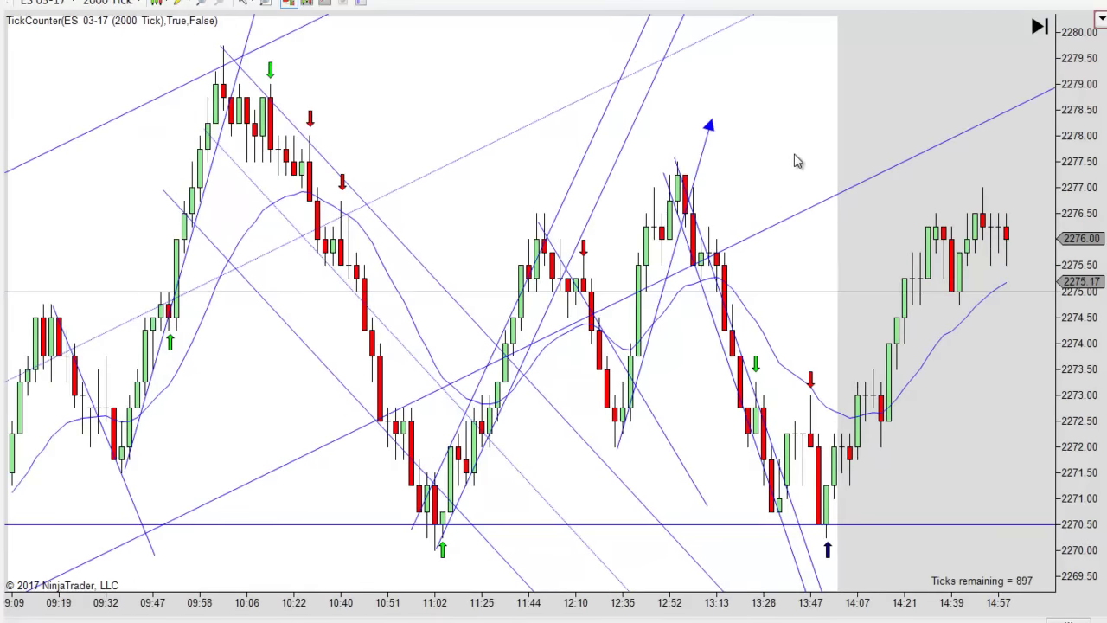
scroll(798, 162, up, 3)
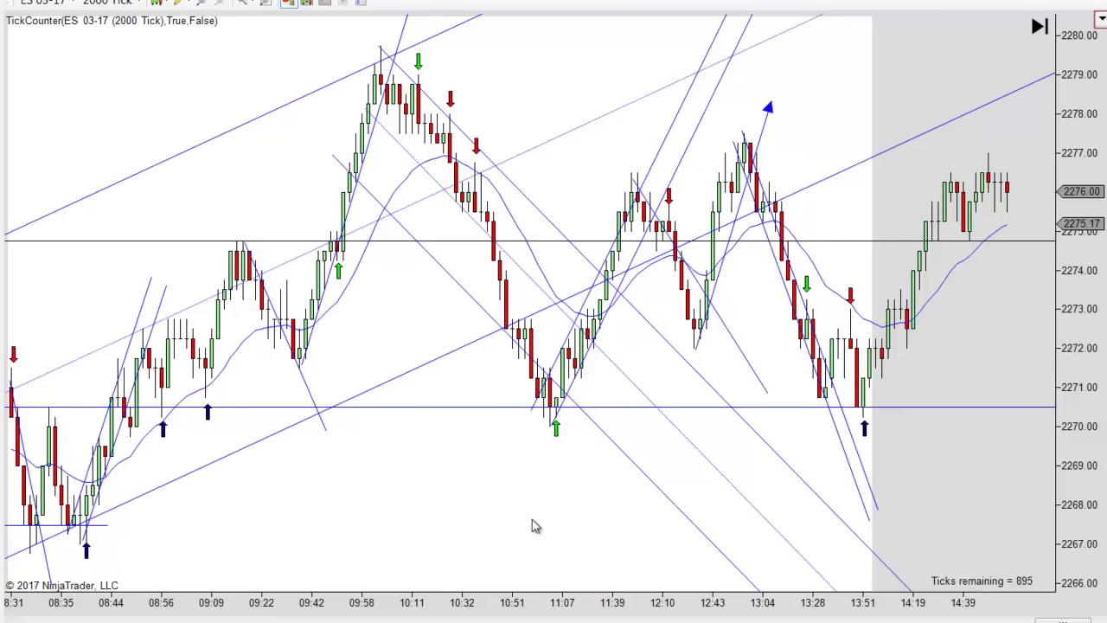
scroll(511, 527, up, 3)
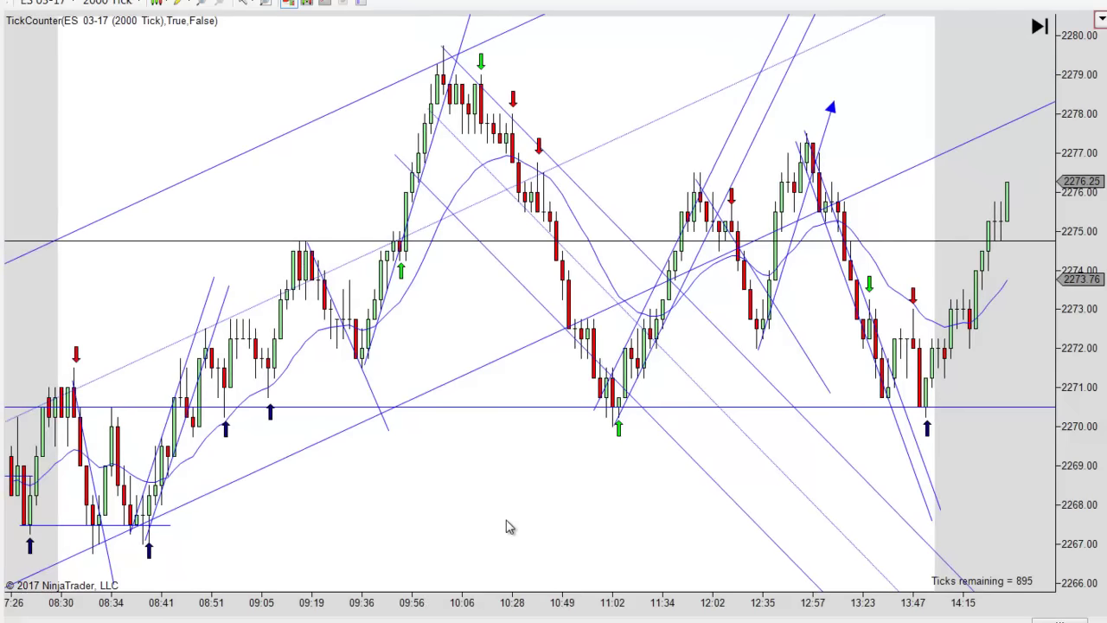
scroll(509, 527, up, 3)
drag(510, 521, 610, 511)
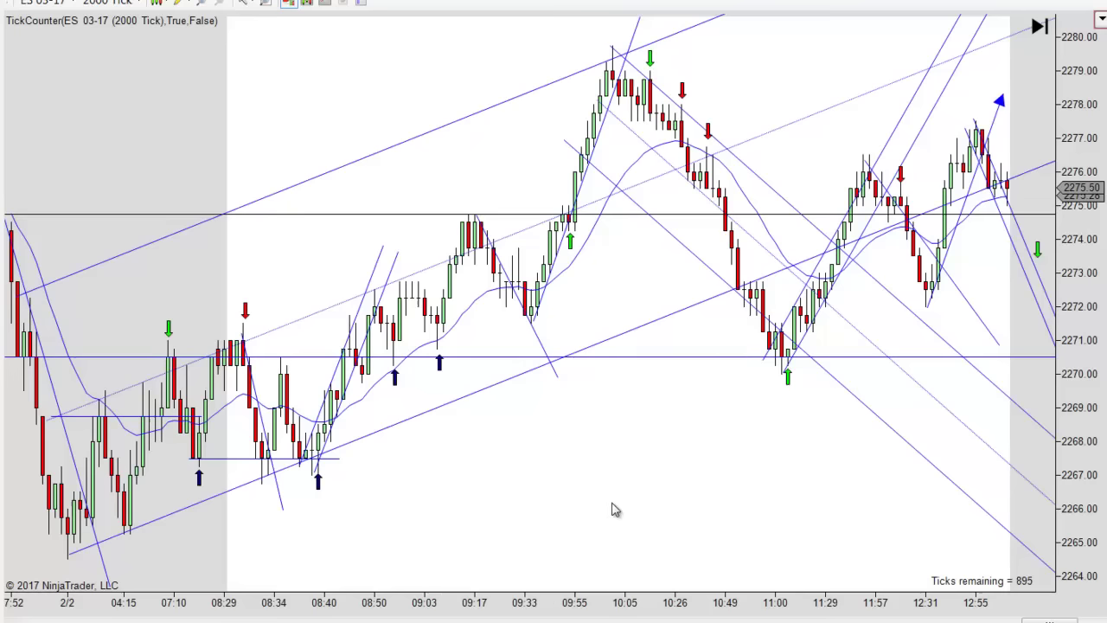
drag(596, 511, 571, 514)
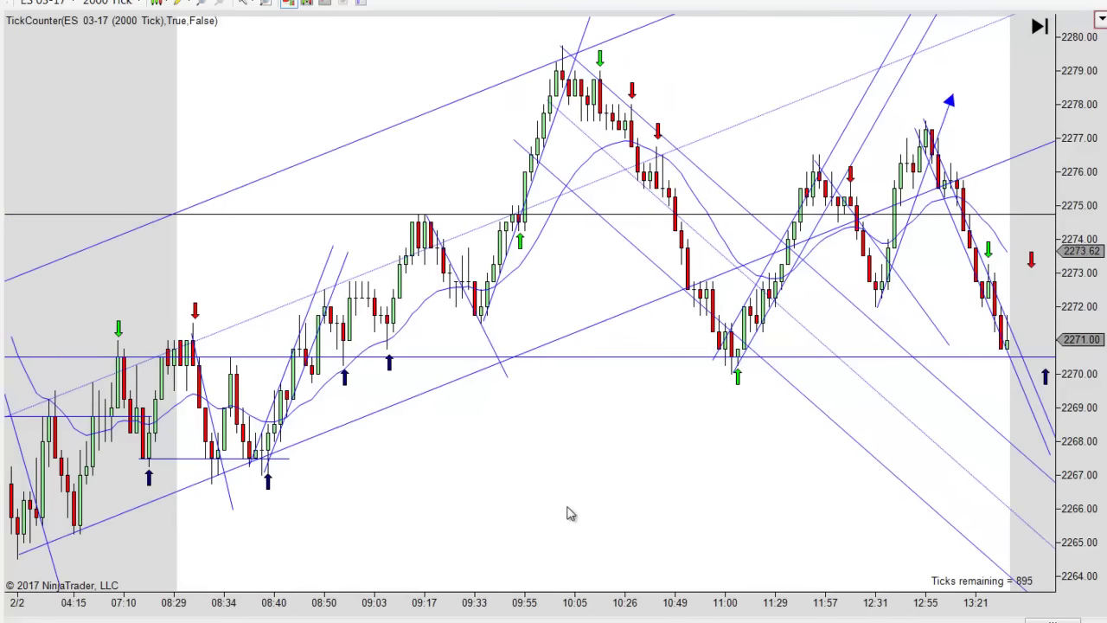
drag(628, 509, 511, 513)
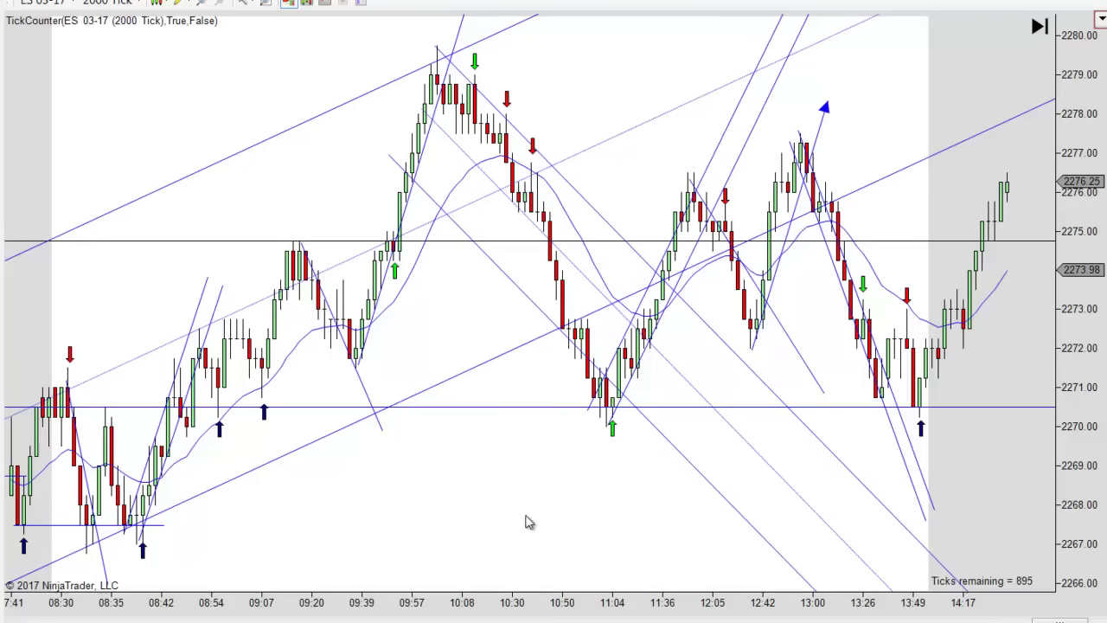
scroll(601, 519, up, 5)
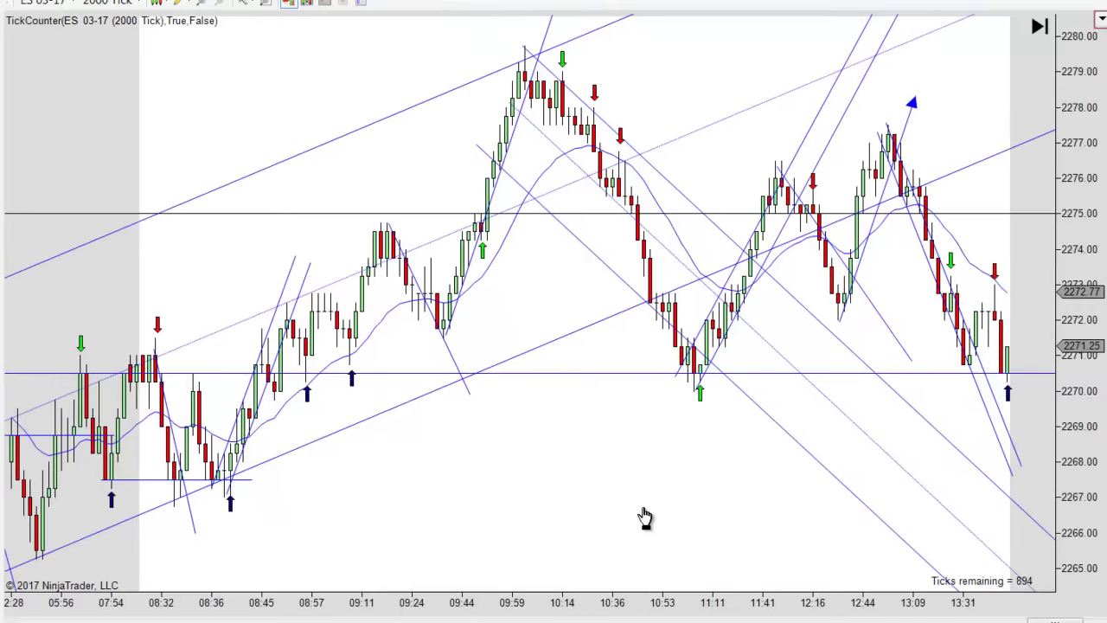
drag(724, 499, 407, 513)
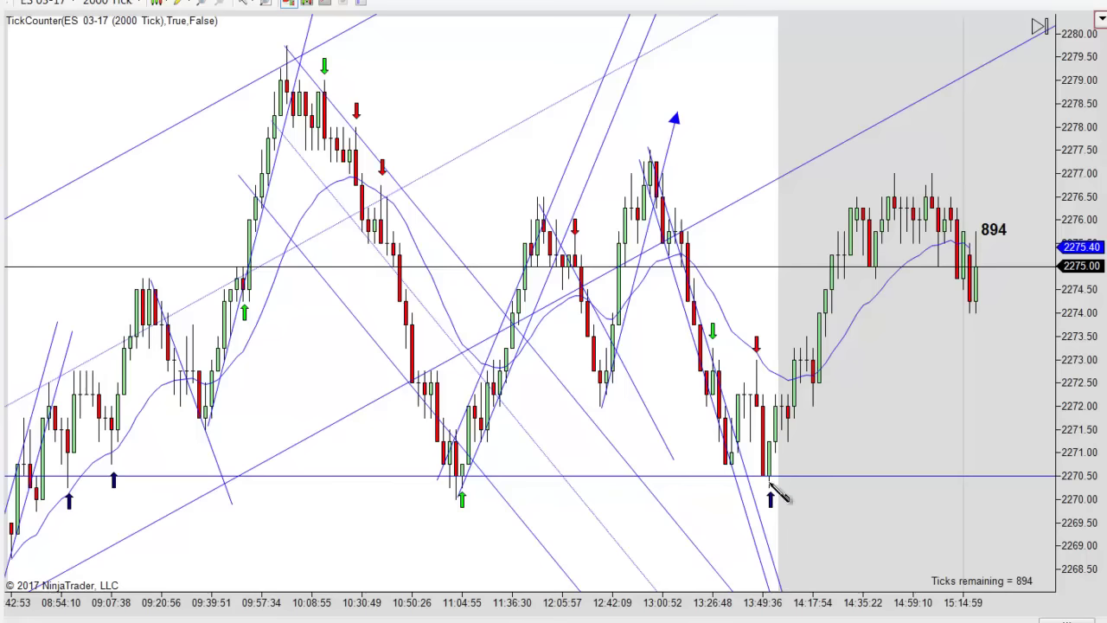
drag(768, 483, 782, 398)
drag(775, 454, 792, 404)
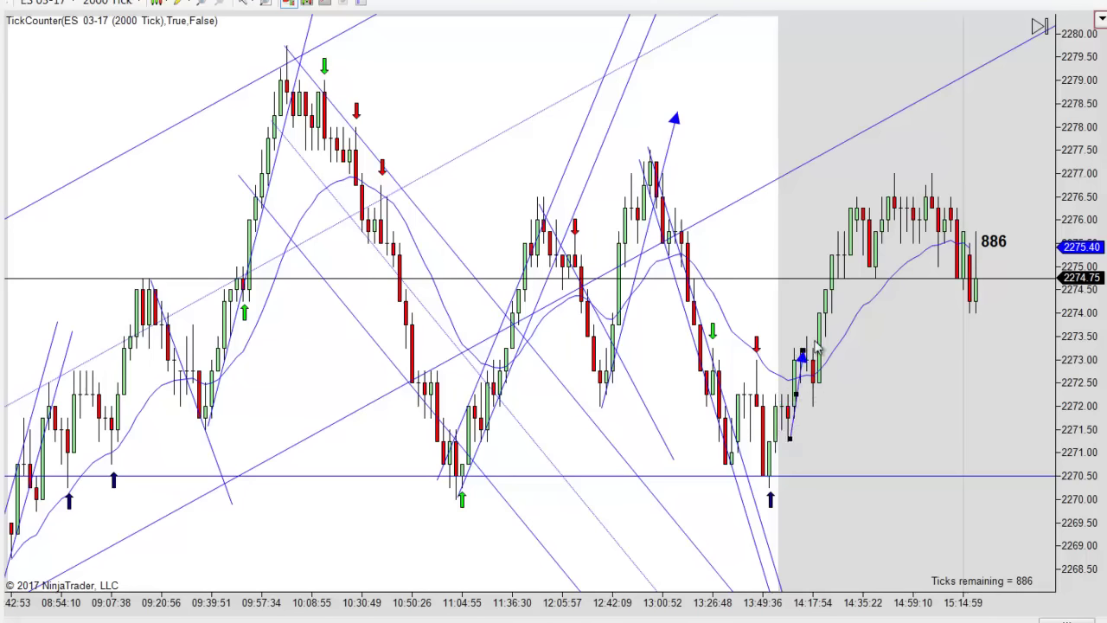
key(Delete)
drag(865, 453, 790, 459)
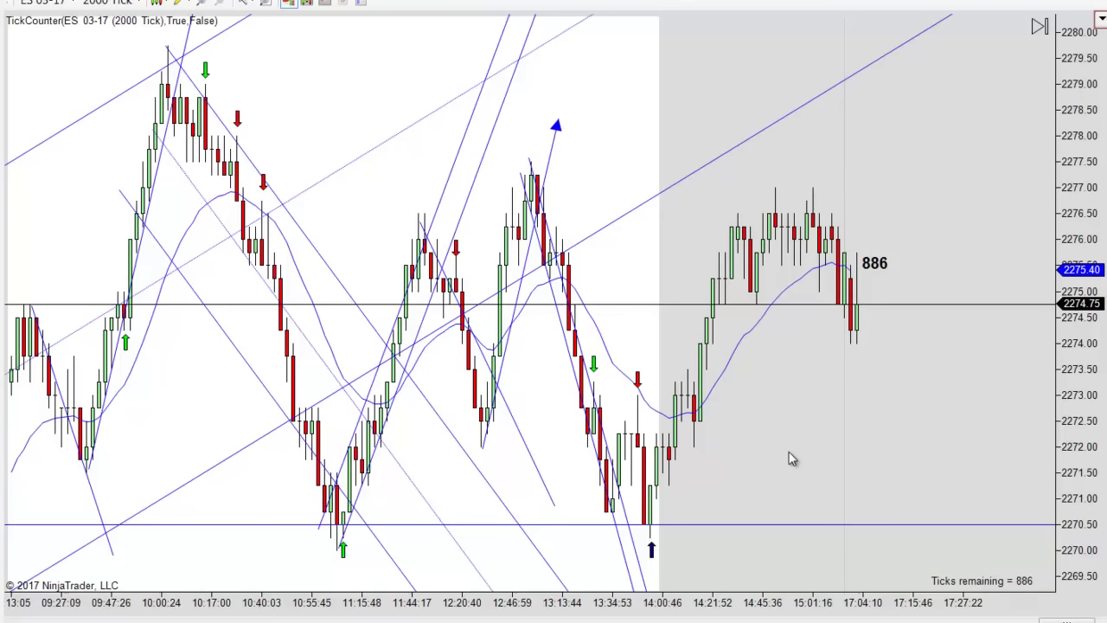
drag(792, 458, 949, 428)
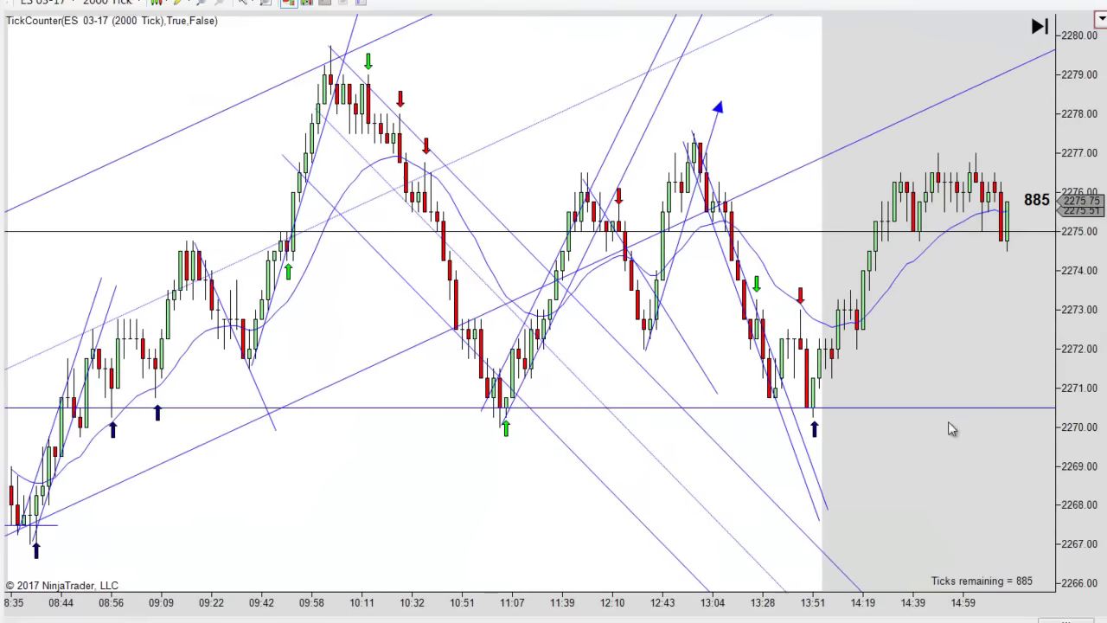